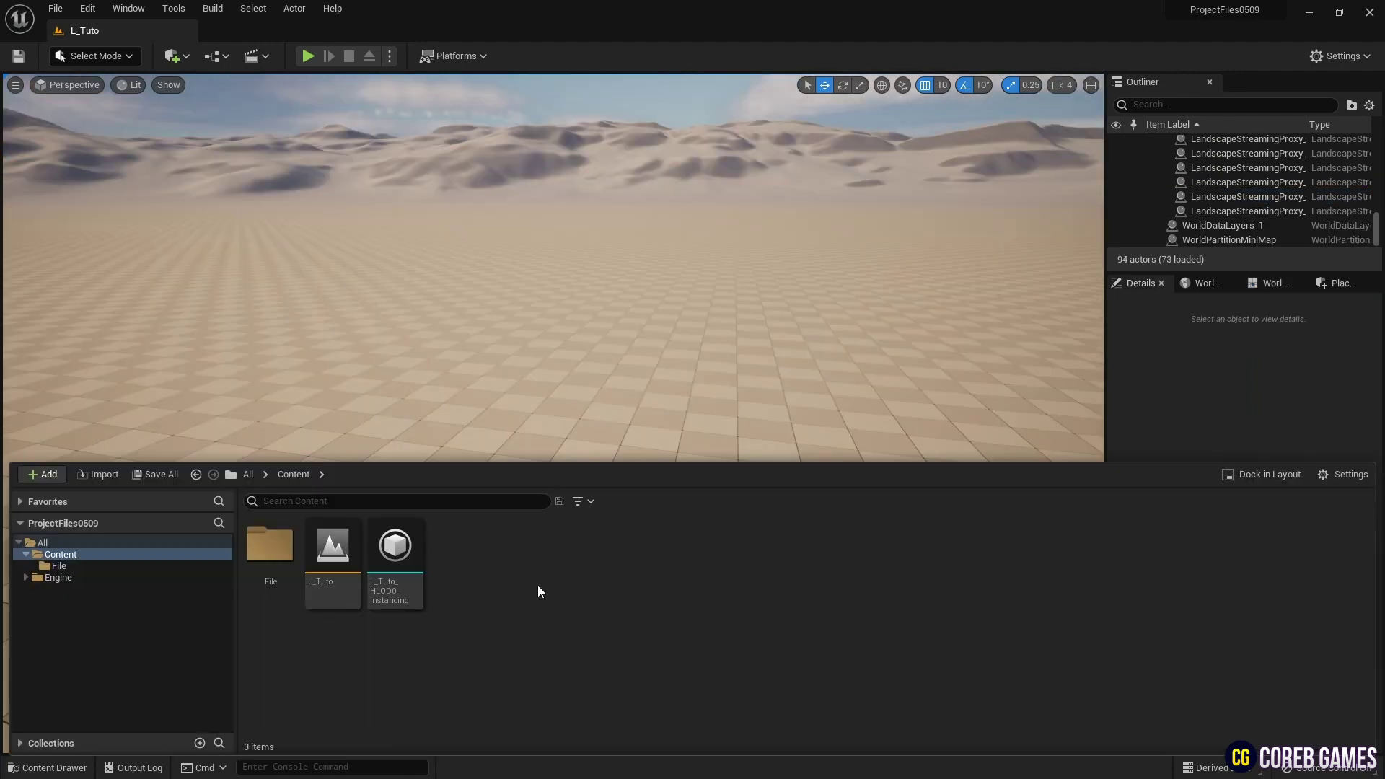
Create a material named M_Voronoi in the Content folder and open it for editing.
{"action": "right_click", "coordinate": [538, 592]}
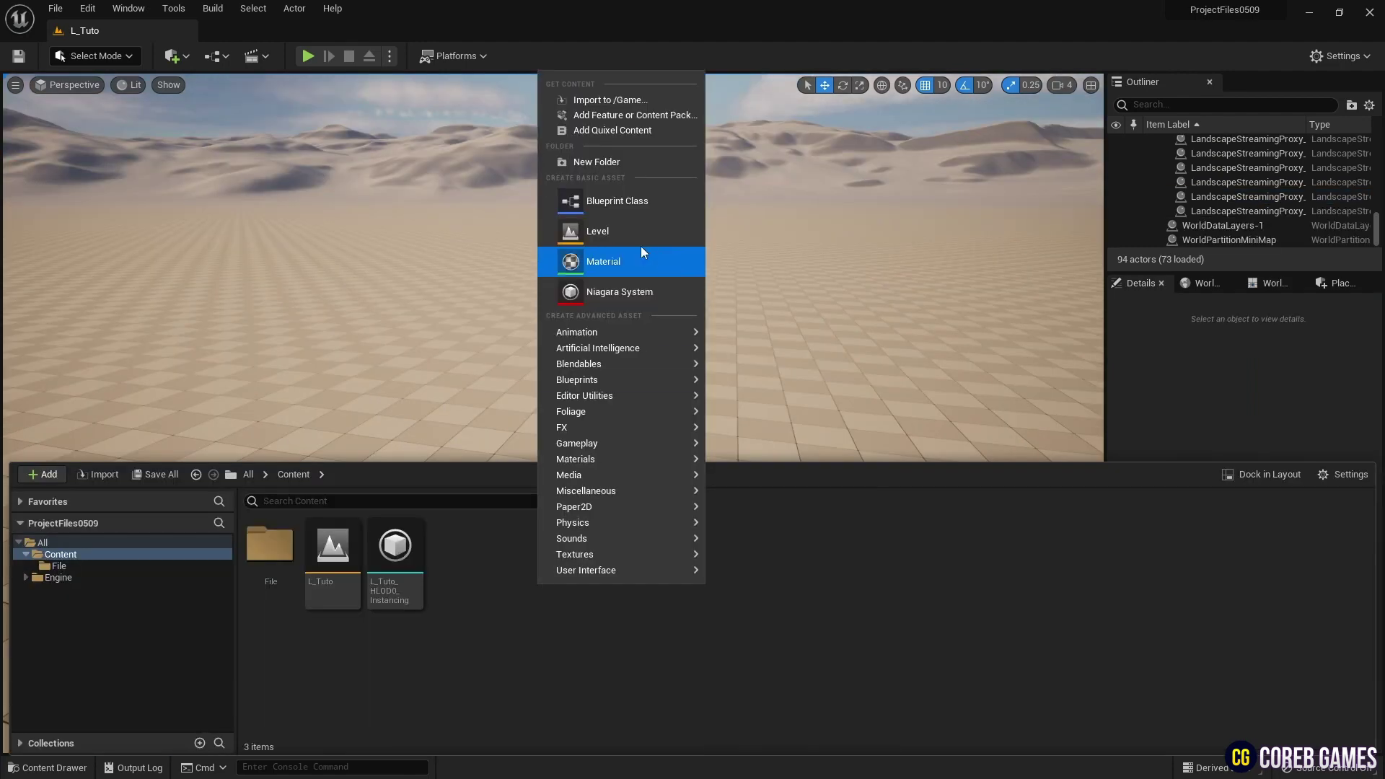
{"action": "left_click", "coordinate": [622, 261]}
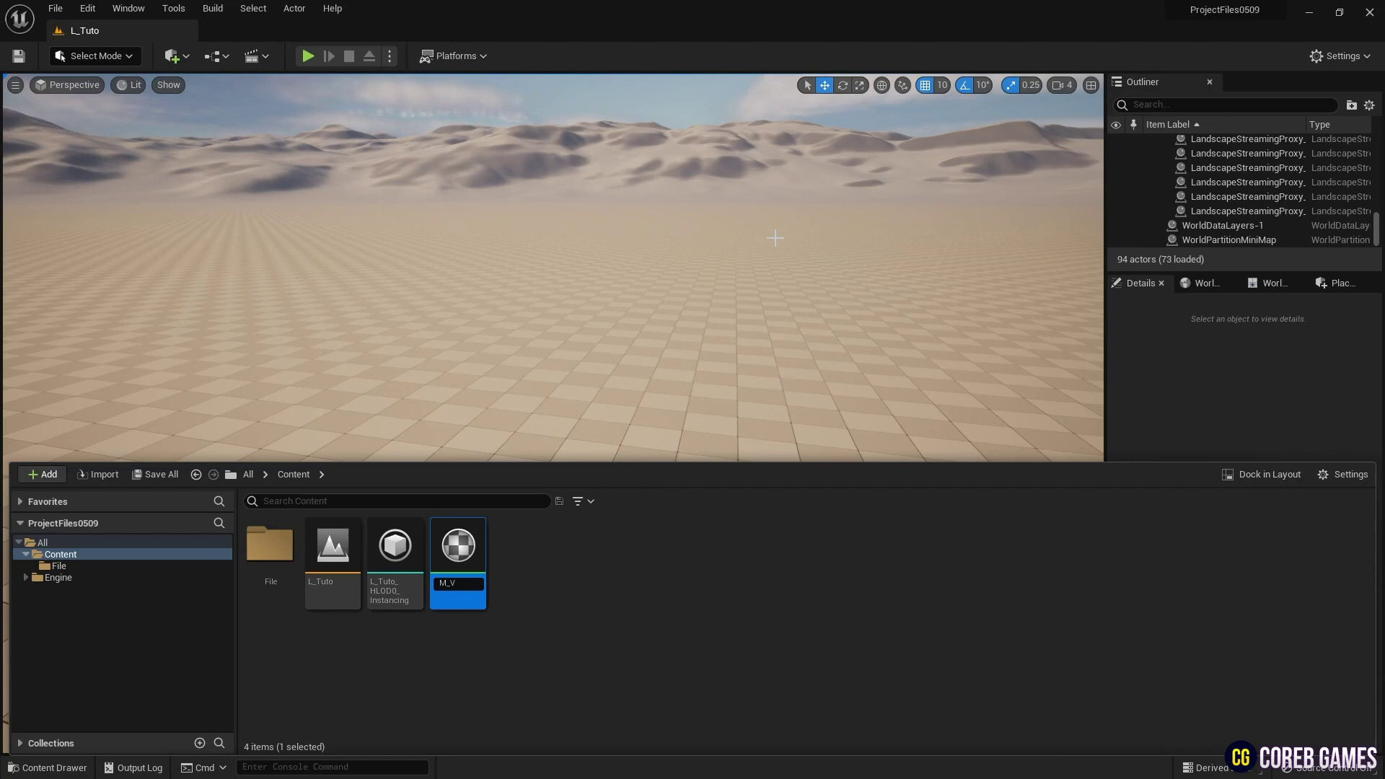
{"action": "double_click", "coordinate": [442, 530]}
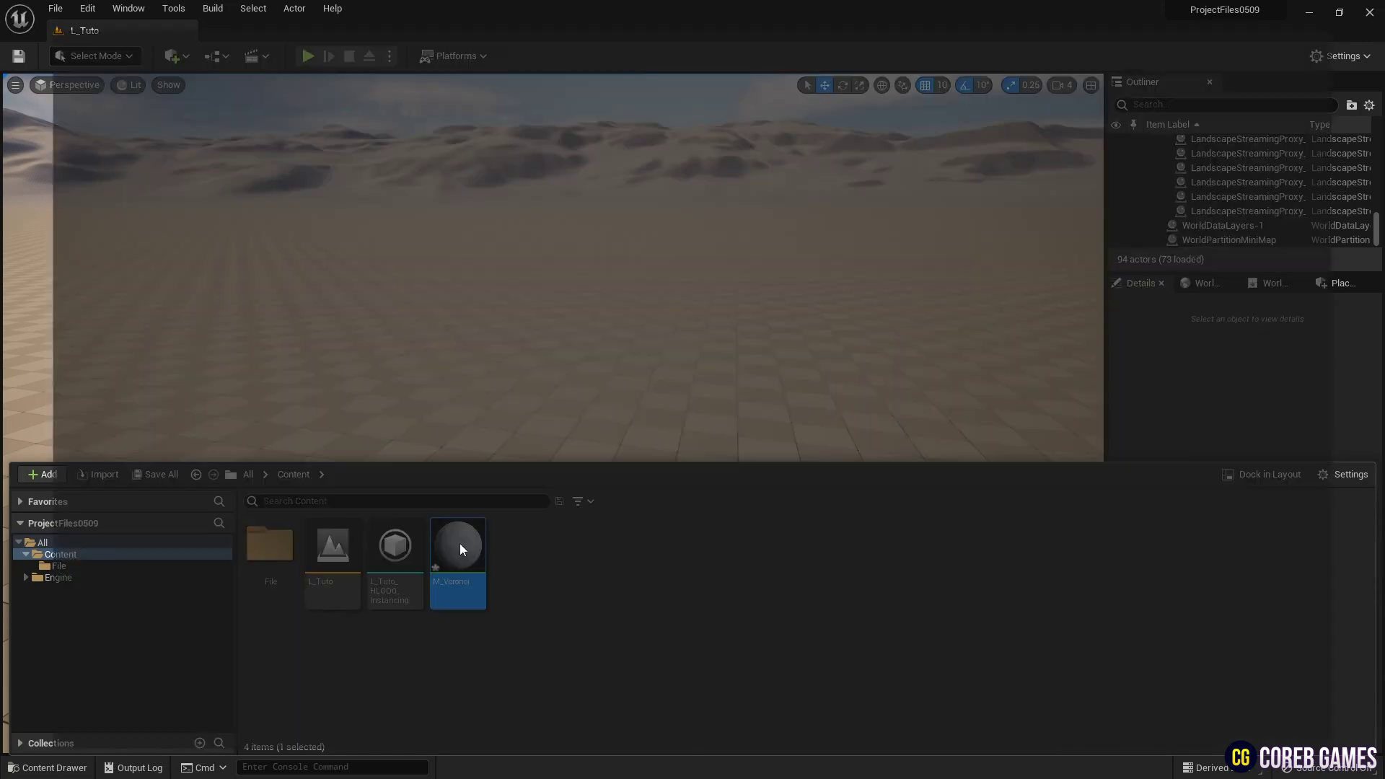
Add a Vector Noise node to the material graph, placed in the empty area ahead of the material output.
{"action": "right_click", "coordinate": [489, 235]}
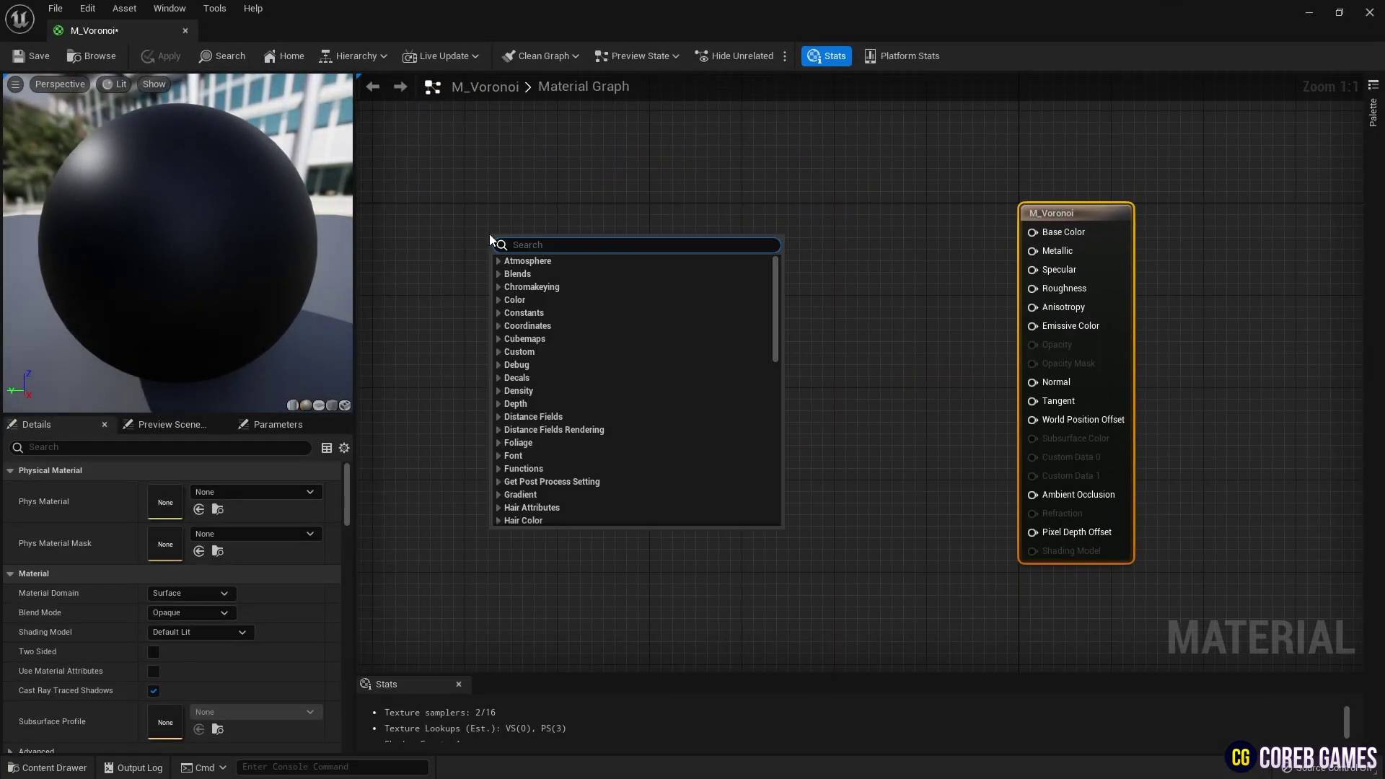
{"action": "type", "text": "vector"}
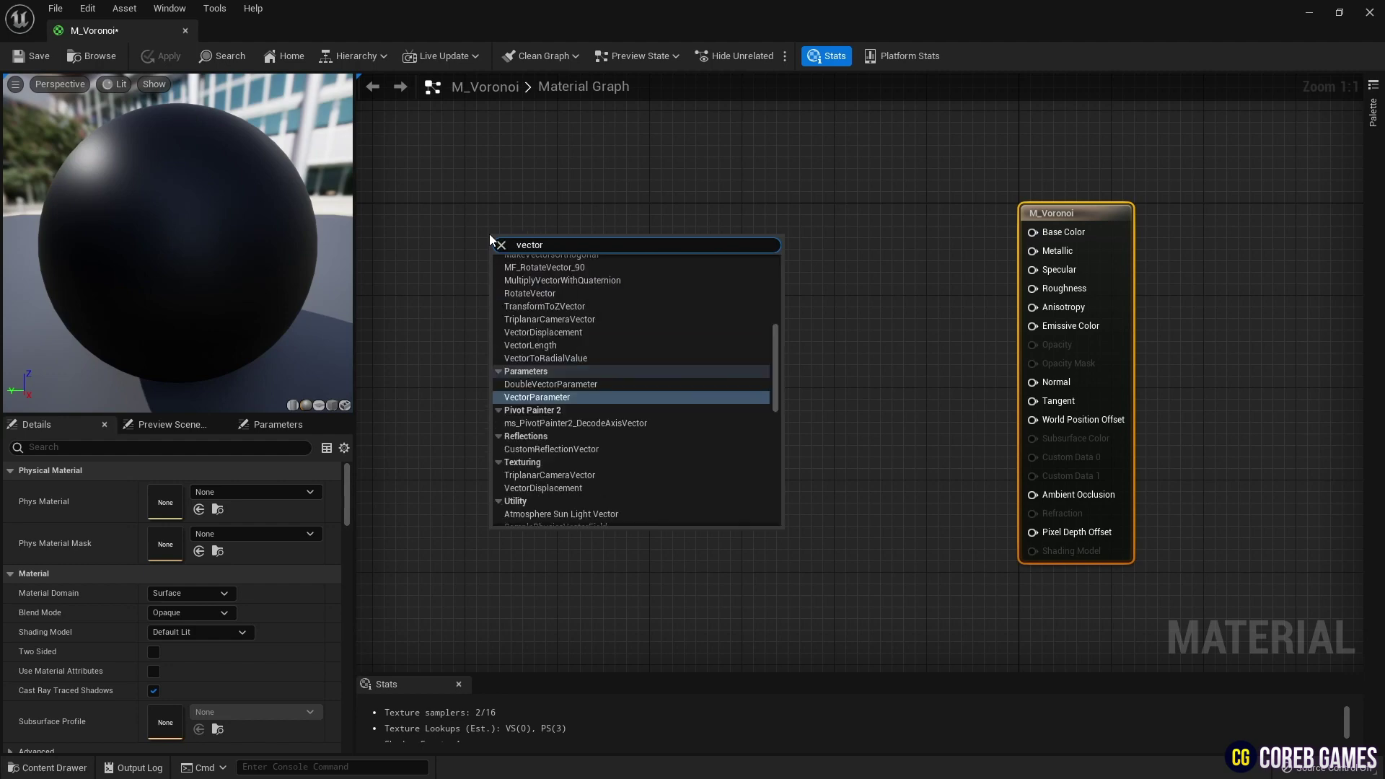
{"action": "type", "text": " noise"}
{"action": "key", "text": "Return"}
{"action": "left_click_drag", "start_coordinate": [517, 267], "coordinate": [586, 329]}
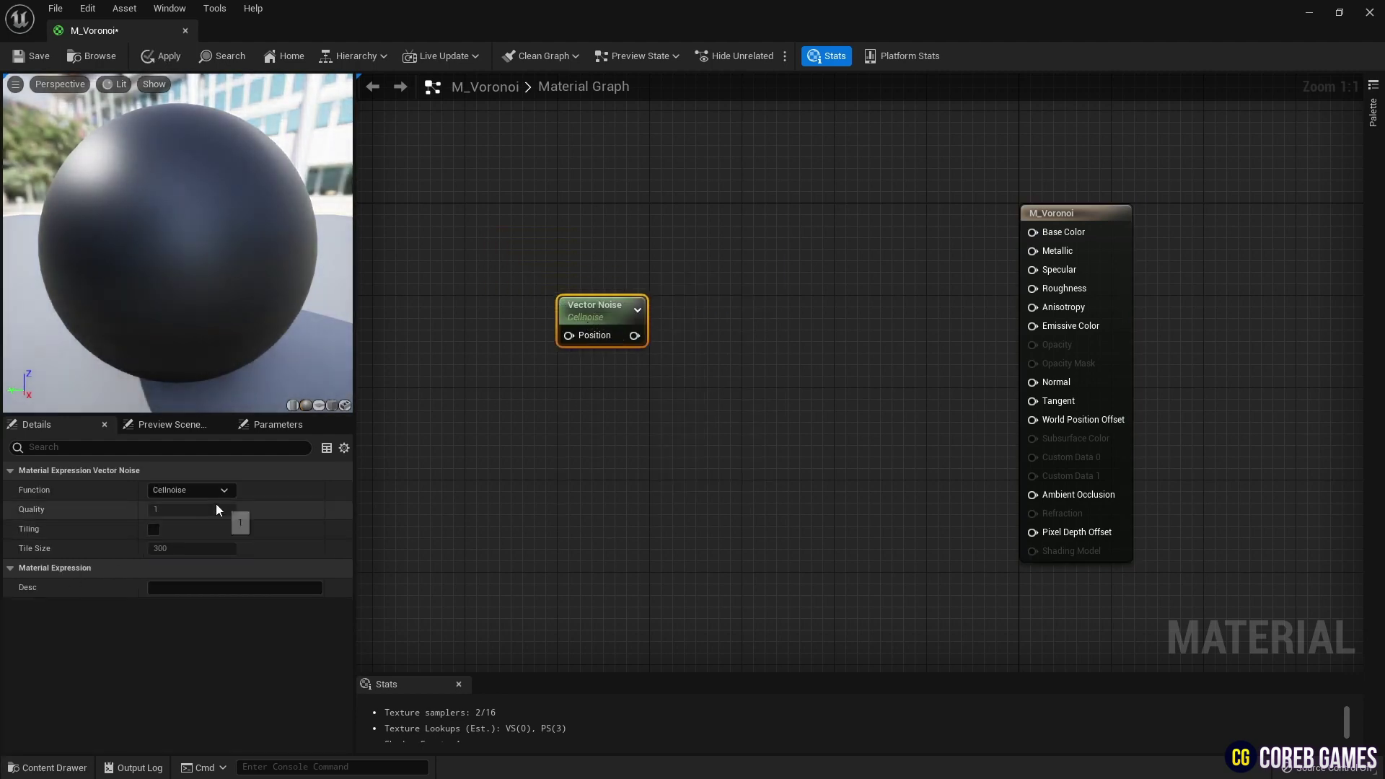
Set the Vector Noise node's function to Voronoi and enable its tiling.
{"action": "left_click", "coordinate": [213, 490]}
{"action": "left_click", "coordinate": [210, 545]}
{"action": "left_click", "coordinate": [154, 530]}
Add an Absolute World Position node and place it ahead of the Vector Noise node, leaving room between them.
{"action": "right_click_drag", "start_coordinate": [580, 334], "coordinate": [705, 344]}
{"action": "right_click_drag", "start_coordinate": [543, 361], "coordinate": [703, 349]}
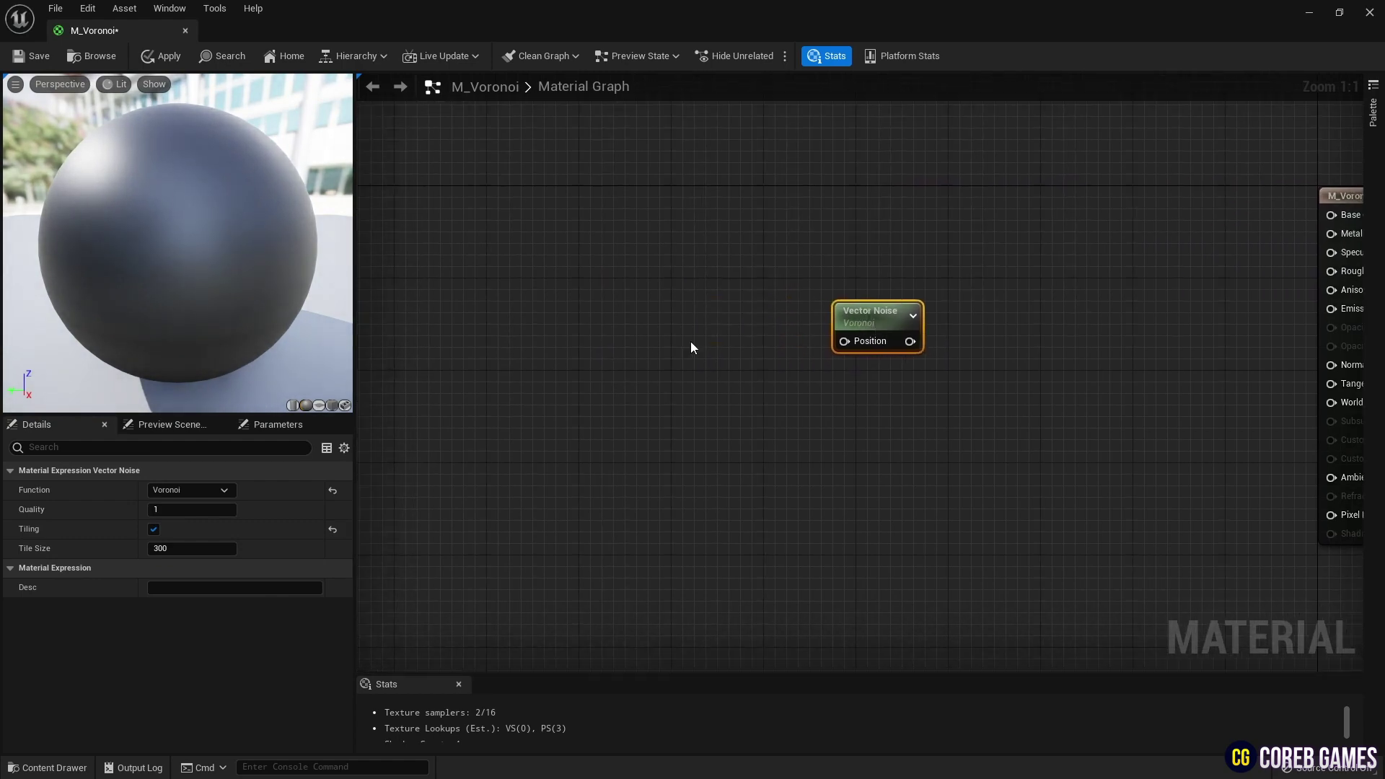
{"action": "right_click", "coordinate": [600, 281]}
{"action": "type", "text": "wo"}
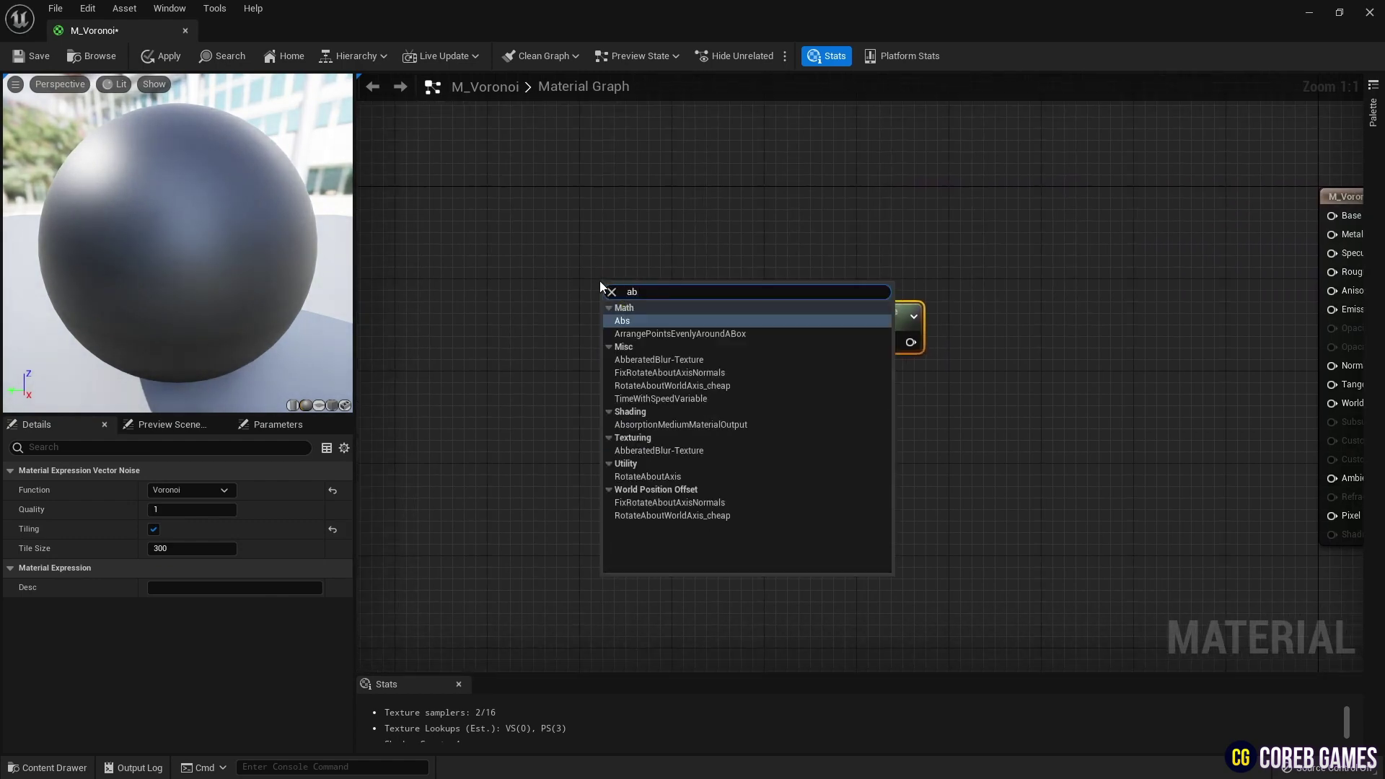
{"action": "type", "text": "r"}
{"action": "key", "text": "Return"}
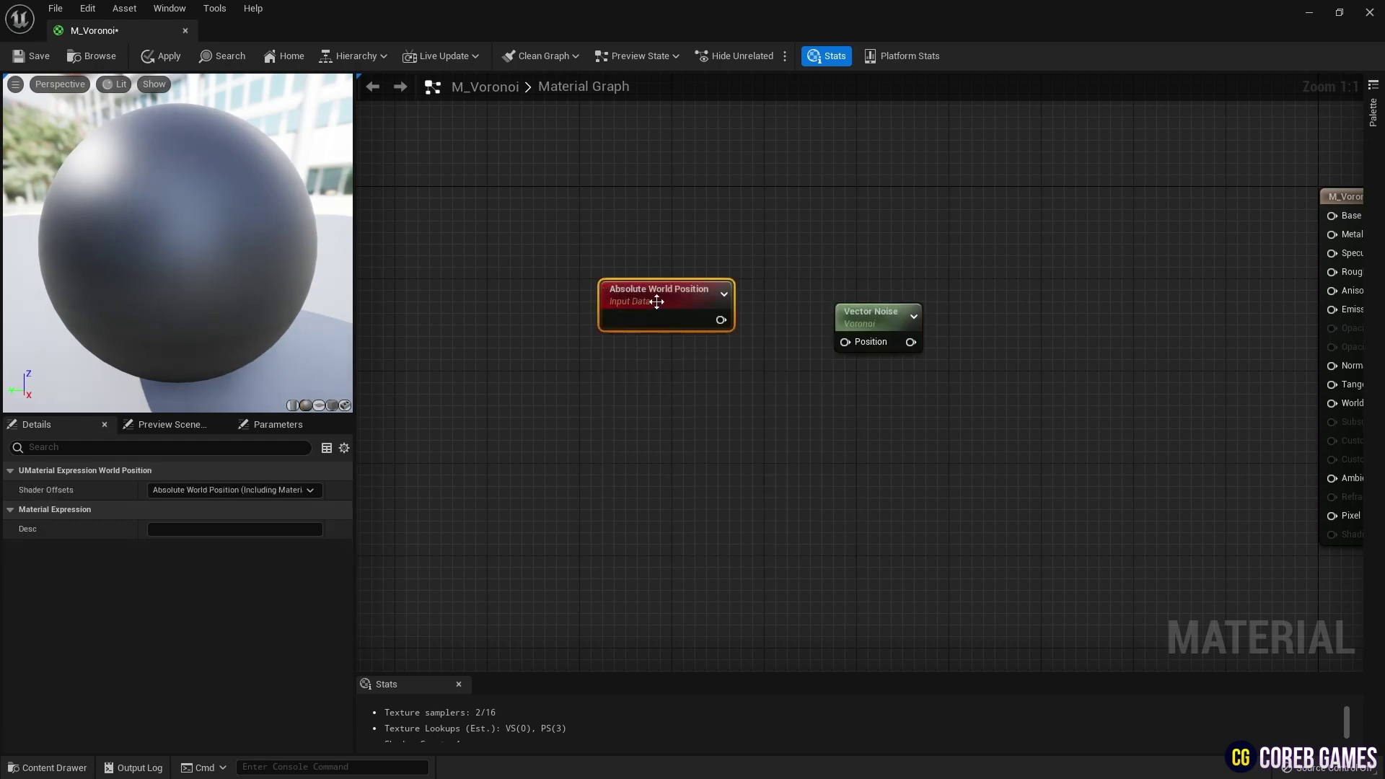
{"action": "left_click_drag", "start_coordinate": [618, 296], "coordinate": [566, 295]}
Add a Divide node before Vector Noise and a scalar parameter named Divide with a default value of 15.
{"action": "left_click", "coordinate": [621, 384]}
{"action": "left_click", "coordinate": [713, 319]}
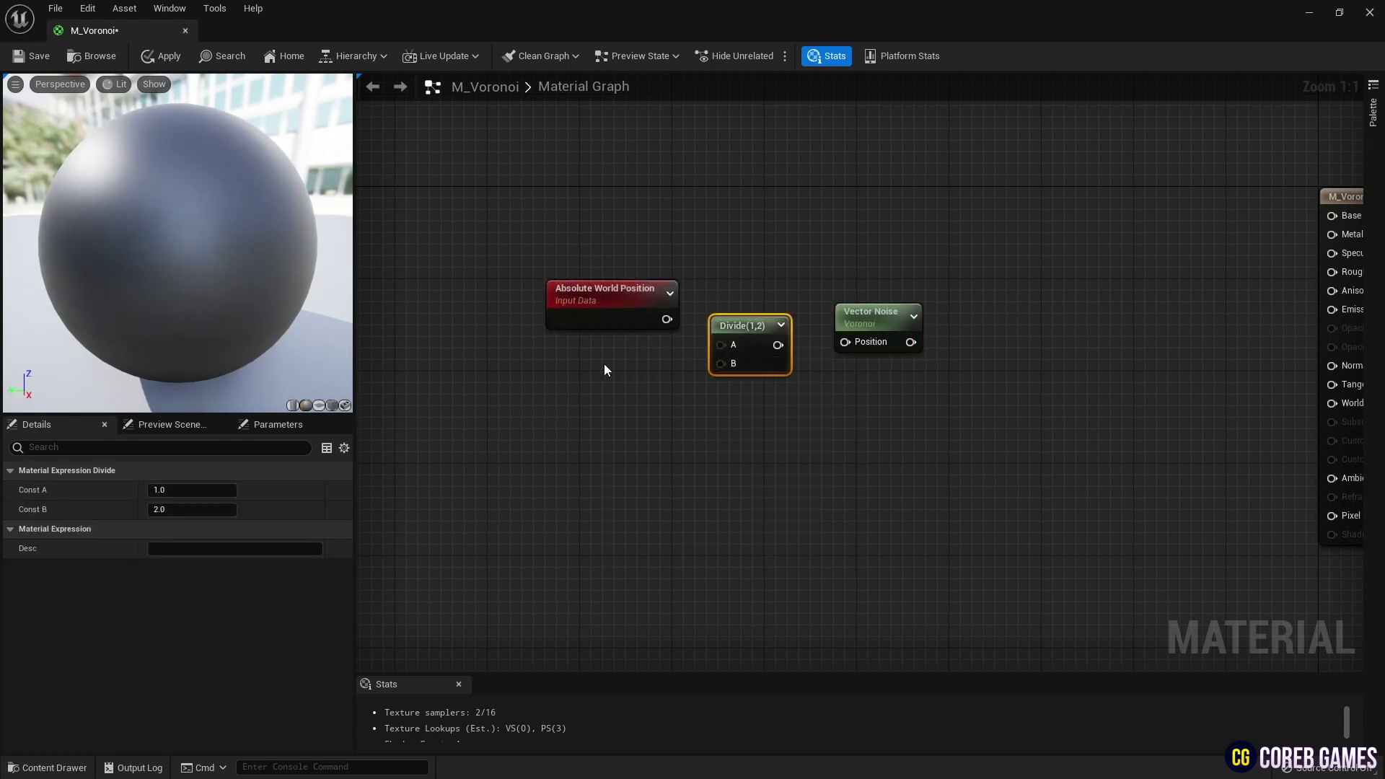
{"action": "left_click", "coordinate": [603, 365]}
{"action": "type", "text": "Divide"}
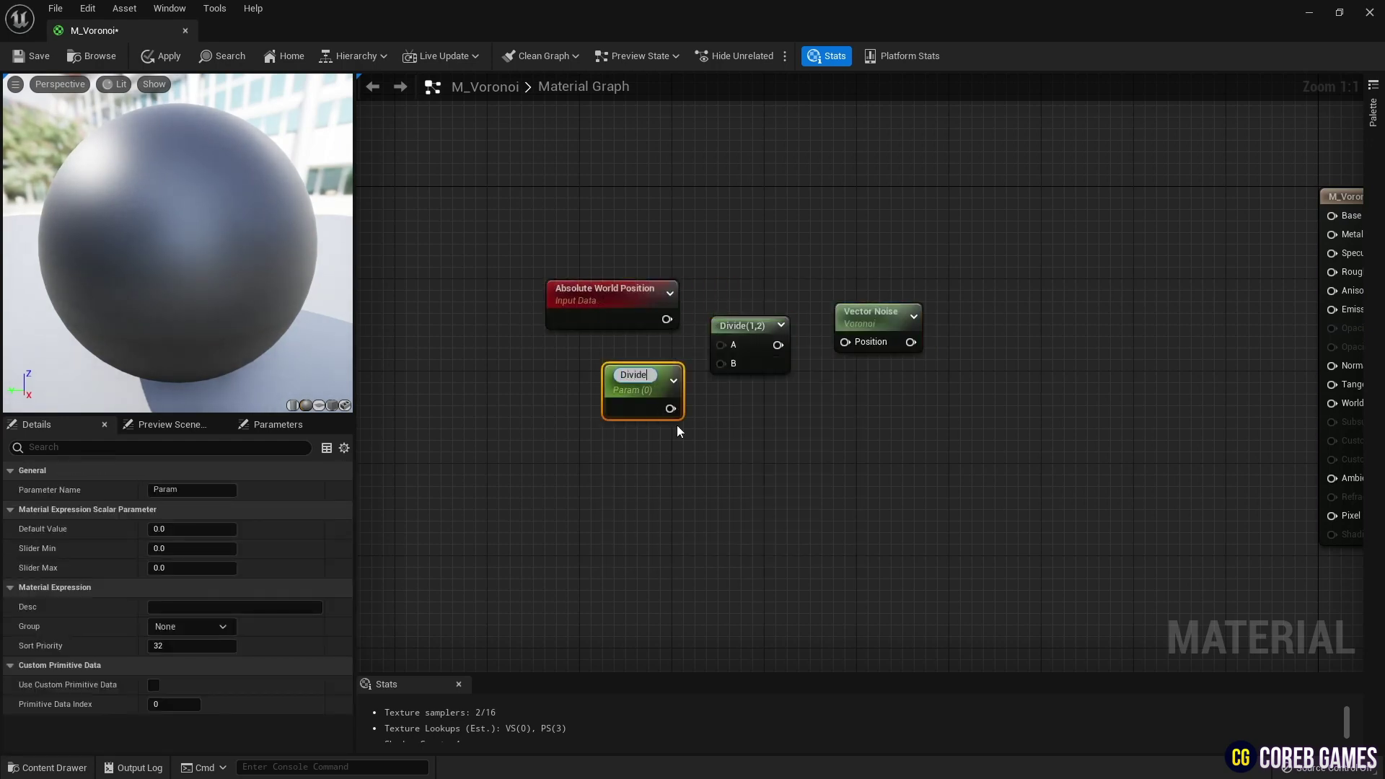
{"action": "key", "text": "Return"}
{"action": "left_click", "coordinate": [623, 492]}
Wire Absolute World Position divided by the Divide parameter into Vector Noise's Position and preview the noise on the sphere.
{"action": "left_click_drag", "start_coordinate": [664, 322], "coordinate": [721, 363]}
{"action": "right_click", "coordinate": [891, 334]}
{"action": "left_click", "coordinate": [910, 347]}
{"action": "left_click_drag", "start_coordinate": [226, 226], "coordinate": [283, 234]}
{"action": "left_click_drag", "start_coordinate": [758, 345], "coordinate": [847, 369]}
{"action": "left_click_drag", "start_coordinate": [836, 319], "coordinate": [814, 295]}
{"action": "left_click_drag", "start_coordinate": [137, 331], "coordinate": [195, 331]}
{"action": "scroll", "coordinate": [195, 330], "scroll_direction": "up", "scroll_amount": 3}
{"action": "left_click_drag", "start_coordinate": [489, 235], "coordinate": [938, 375]}
{"action": "left_click_drag", "start_coordinate": [897, 320], "coordinate": [828, 285]}
Stop previewing the Vector Noise node.
{"action": "right_click", "coordinate": [799, 287]}
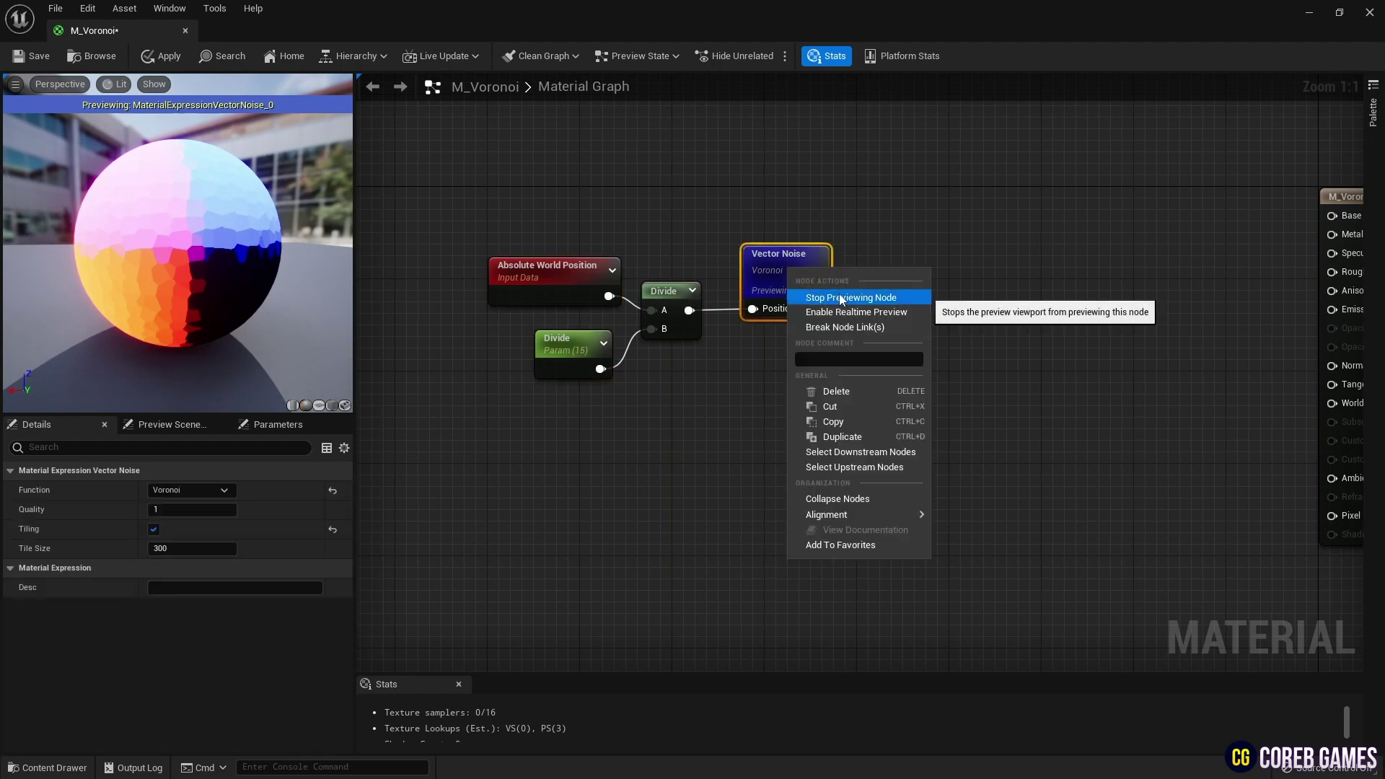
{"action": "left_click", "coordinate": [840, 297]}
{"action": "left_click", "coordinate": [772, 394]}
Add a Time node below the Divide parameter and a Multiply node beside it.
{"action": "right_click_drag", "start_coordinate": [740, 399], "coordinate": [713, 361]}
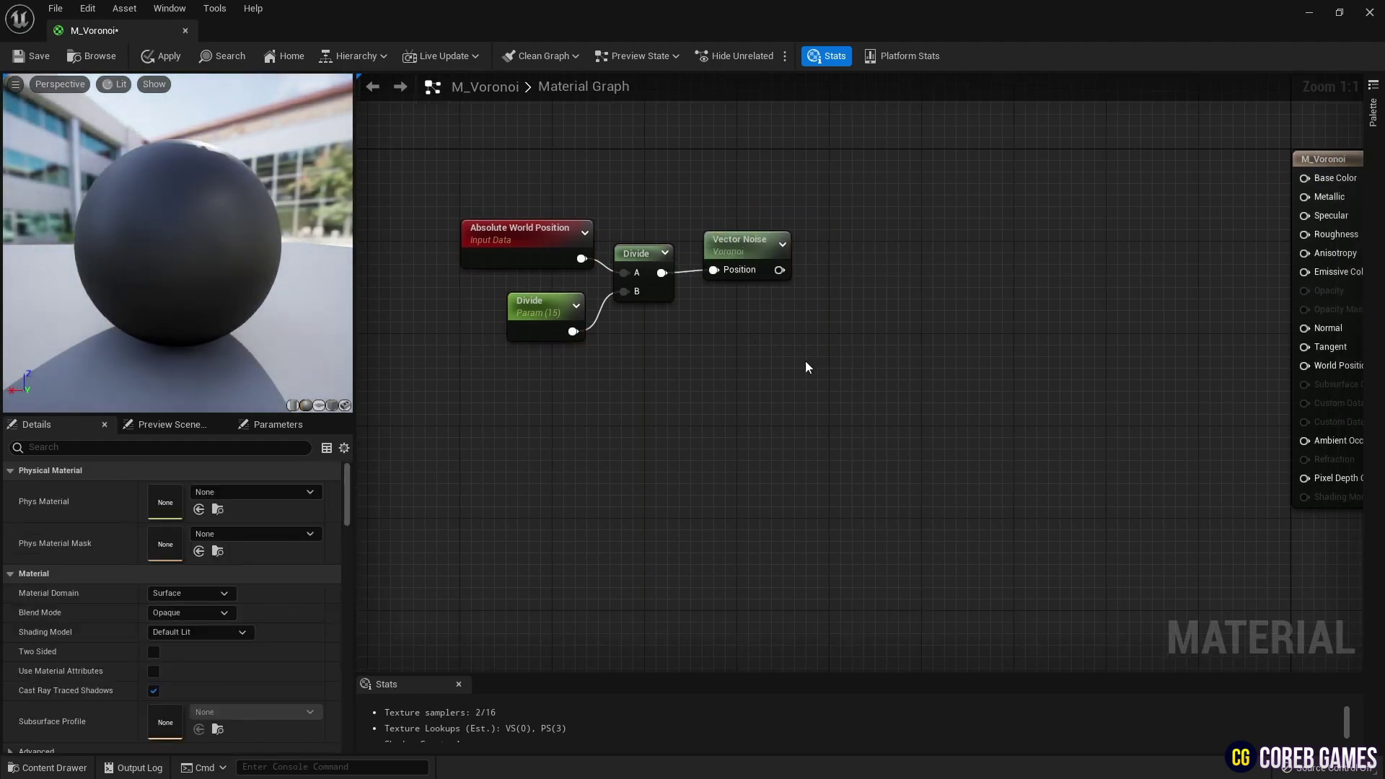
{"action": "right_click", "coordinate": [553, 371]}
{"action": "type", "text": "time"}
{"action": "key", "text": "Return"}
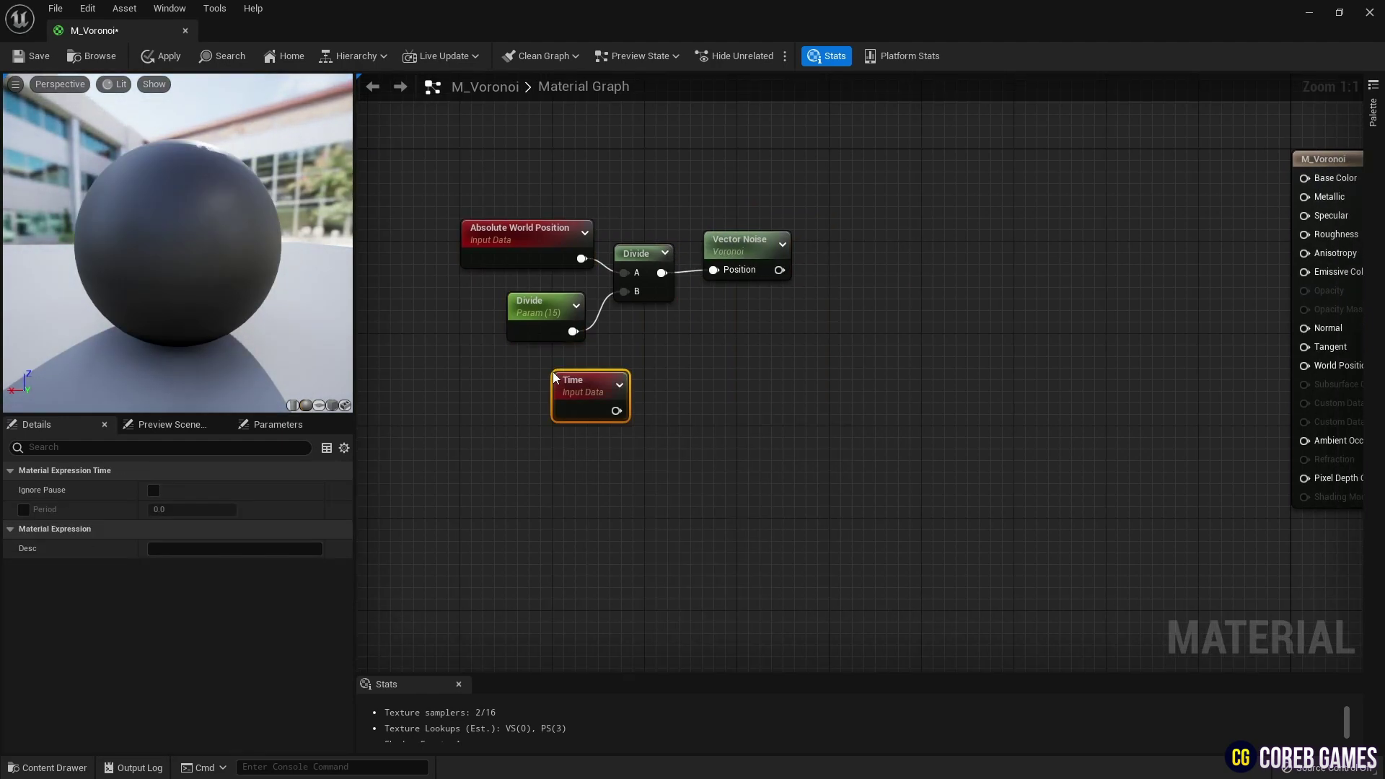
{"action": "left_click", "coordinate": [670, 413]}
{"action": "left_click", "coordinate": [671, 414]}
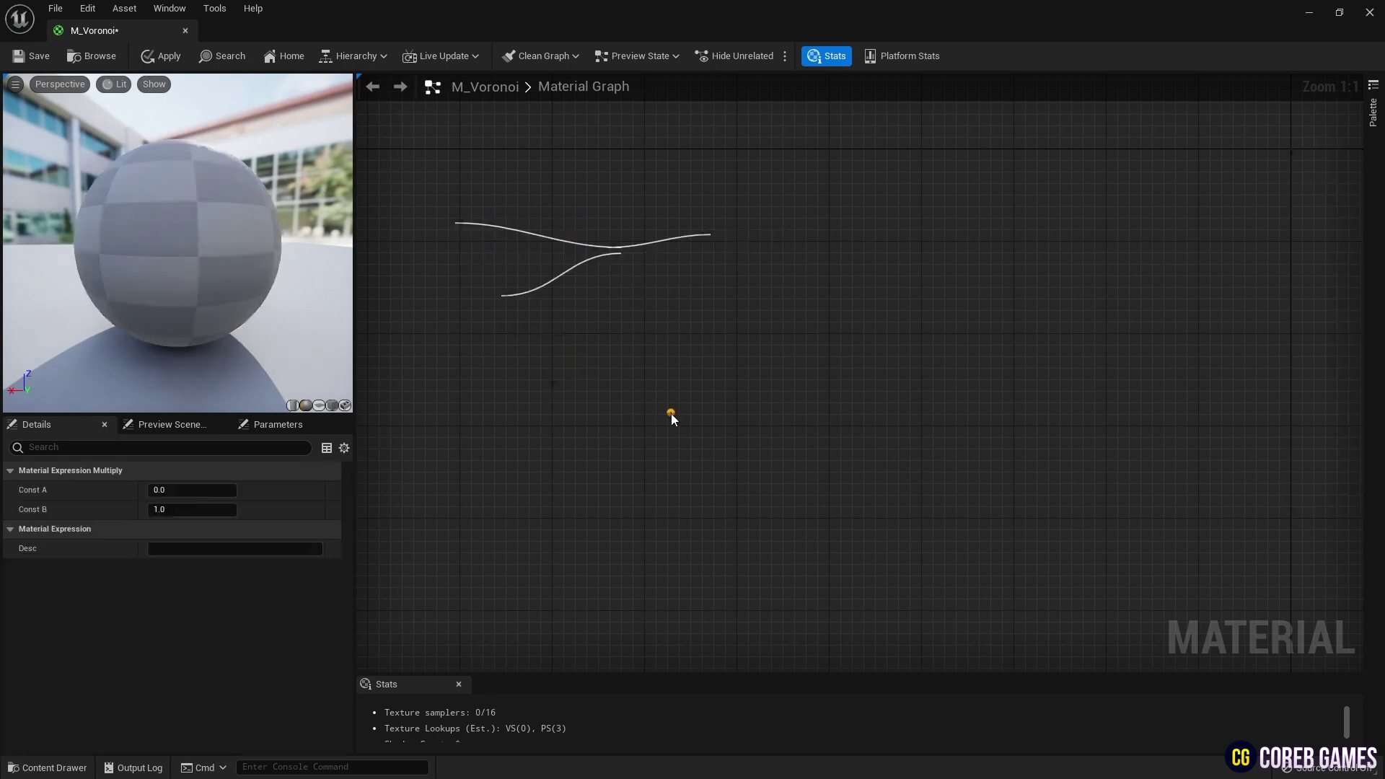
Add a scalar parameter named Time Speed with a default value of 1 below the Time node.
{"action": "left_click", "coordinate": [569, 457]}
{"action": "type", "text": "Time Speed"}
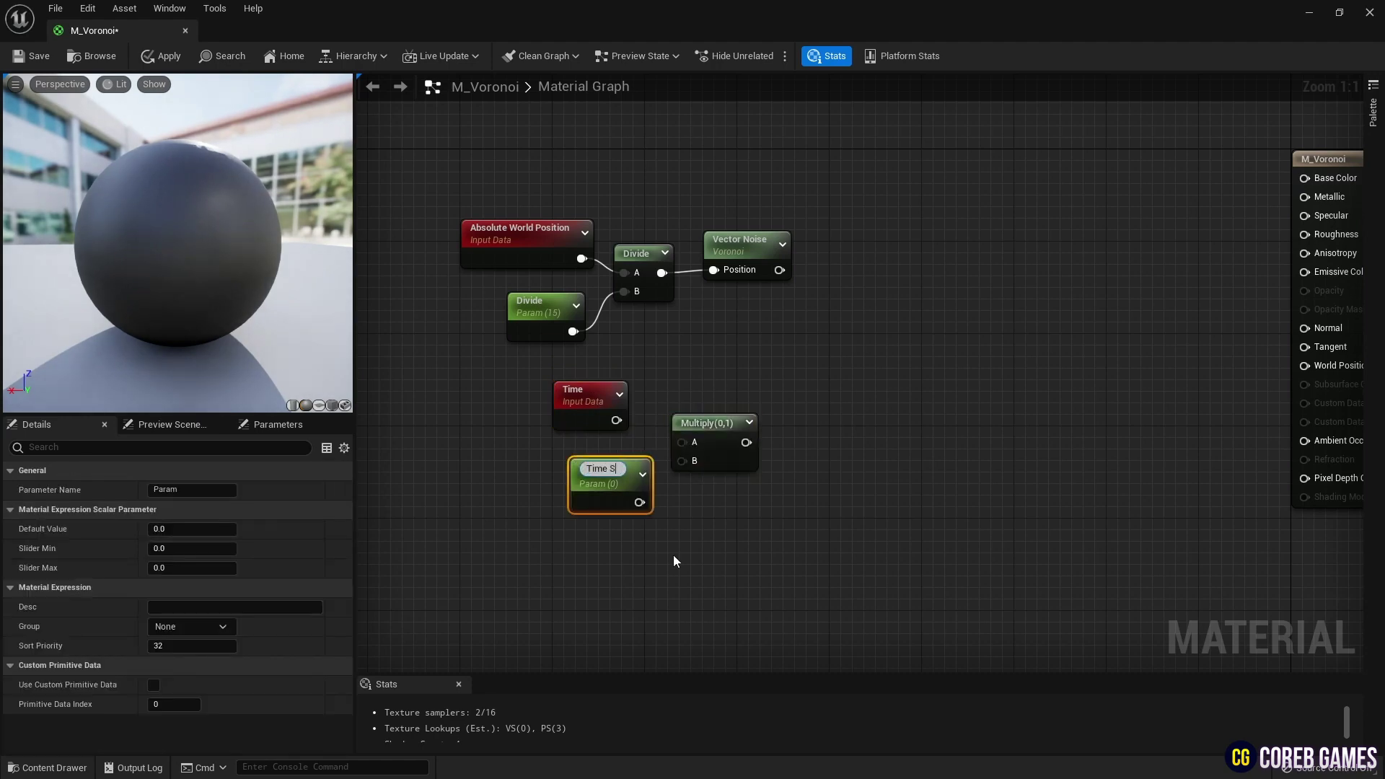
{"action": "key", "text": "Return"}
{"action": "type", "text": "1"}
{"action": "left_click", "coordinate": [611, 538]}
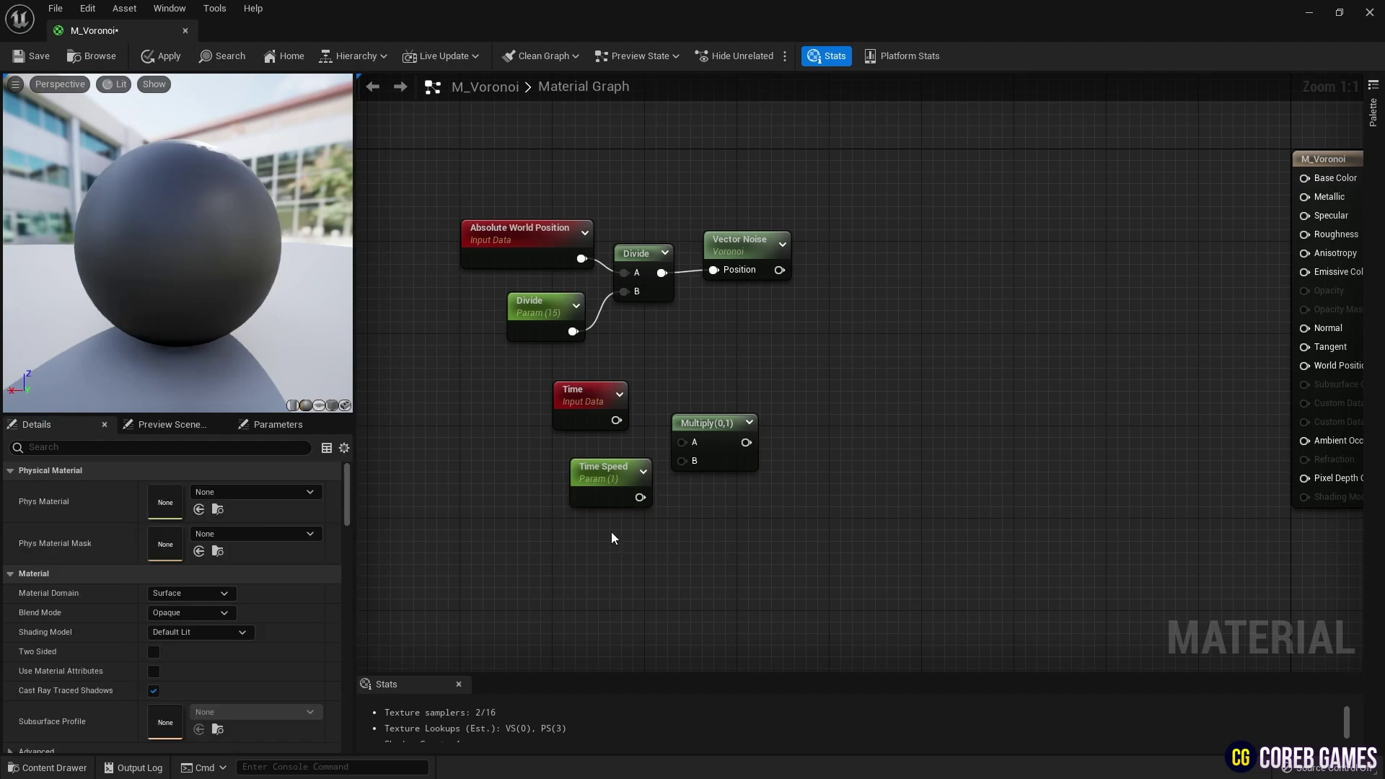
Wire Time into Multiply's A and Time Speed into its B, then align the three nodes compactly.
{"action": "left_click_drag", "start_coordinate": [684, 466], "coordinate": [681, 461]}
{"action": "left_click_drag", "start_coordinate": [616, 419], "coordinate": [692, 407]}
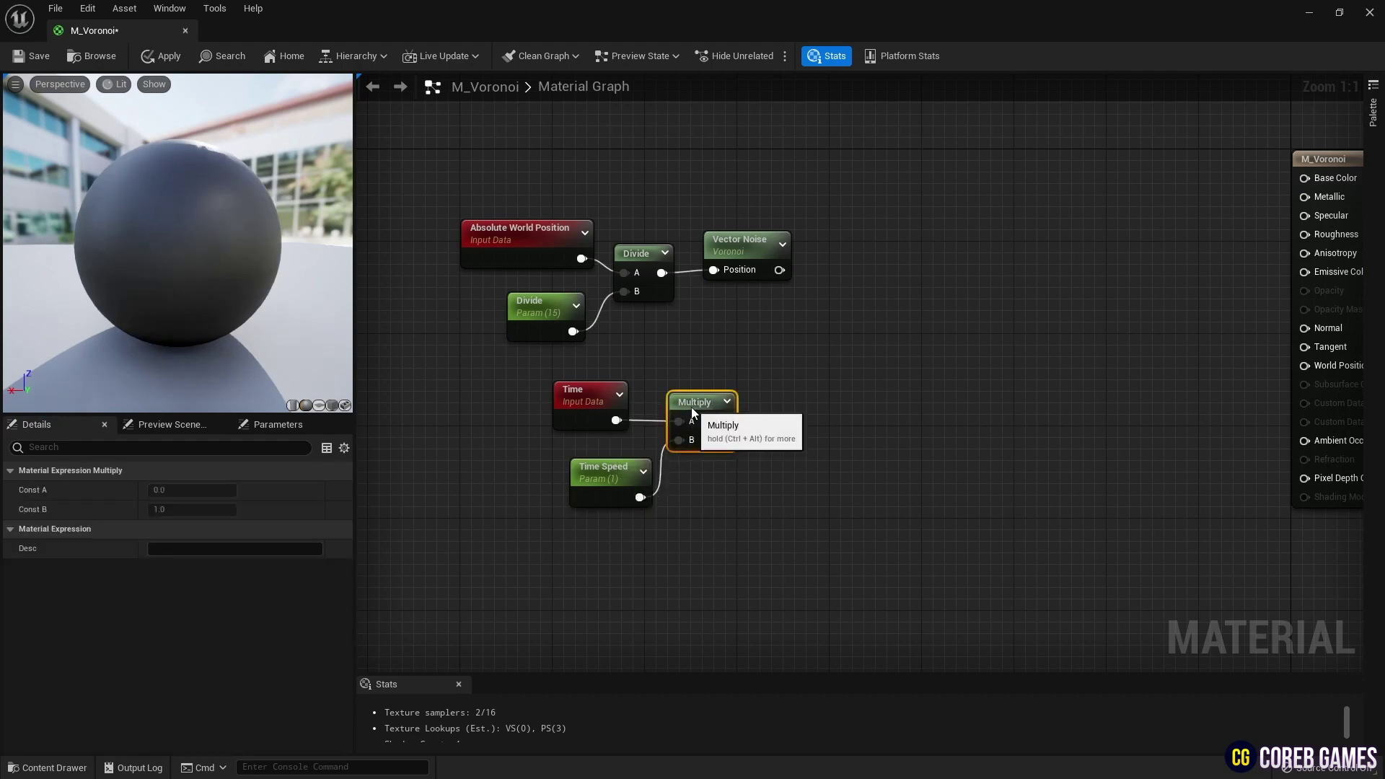
{"action": "left_click_drag", "start_coordinate": [612, 477], "coordinate": [595, 480]}
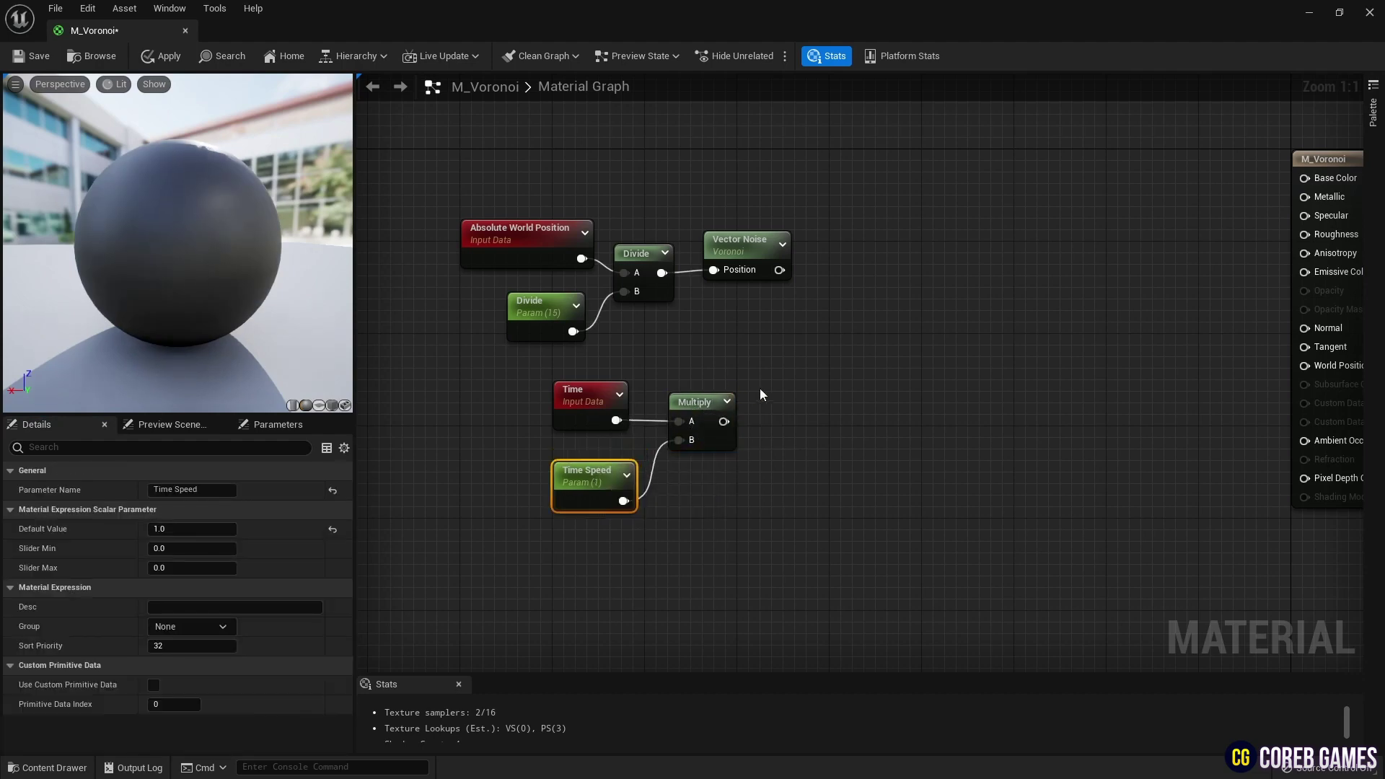
{"action": "left_click_drag", "start_coordinate": [658, 439], "coordinate": [599, 487]}
{"action": "left_click_drag", "start_coordinate": [702, 396], "coordinate": [679, 396]}
Add an AppendMany node and wire the Multiply output into its R input.
{"action": "left_click", "coordinate": [776, 371]}
{"action": "right_click", "coordinate": [777, 371]}
{"action": "type", "text": "apped"}
{"action": "key", "text": "BackSpace"}
{"action": "key", "text": "Down"}
{"action": "key", "text": "Down"}
{"action": "key", "text": "Return"}
{"action": "left_click_drag", "start_coordinate": [787, 395], "coordinate": [787, 398]}
{"action": "left_click_drag", "start_coordinate": [807, 381], "coordinate": [803, 402]}
Feed a constant 0 into AppendMany's G and B inputs and shift the time node group further down.
{"action": "key", "text": "1"}
{"action": "left_click", "coordinate": [667, 475]}
{"action": "left_click_drag", "start_coordinate": [695, 506], "coordinate": [784, 437]}
{"action": "left_click_drag", "start_coordinate": [697, 508], "coordinate": [783, 458]}
{"action": "left_click_drag", "start_coordinate": [805, 399], "coordinate": [587, 529]}
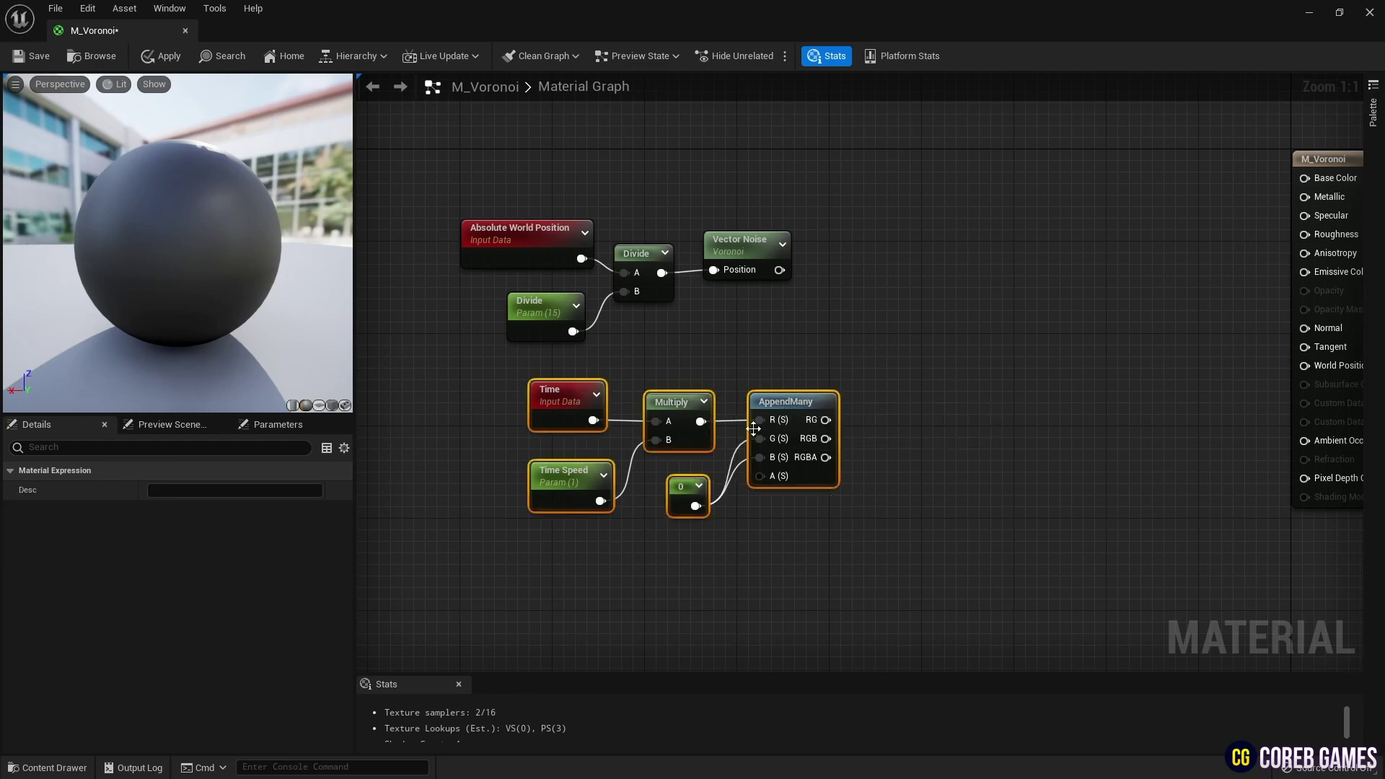
{"action": "left_click_drag", "start_coordinate": [784, 401], "coordinate": [761, 422]}
Add an Add node taking Vector Noise in A and AppendMany's RGB output in B.
{"action": "right_click_drag", "start_coordinate": [882, 340], "coordinate": [795, 363]}
{"action": "left_click", "coordinate": [811, 374]}
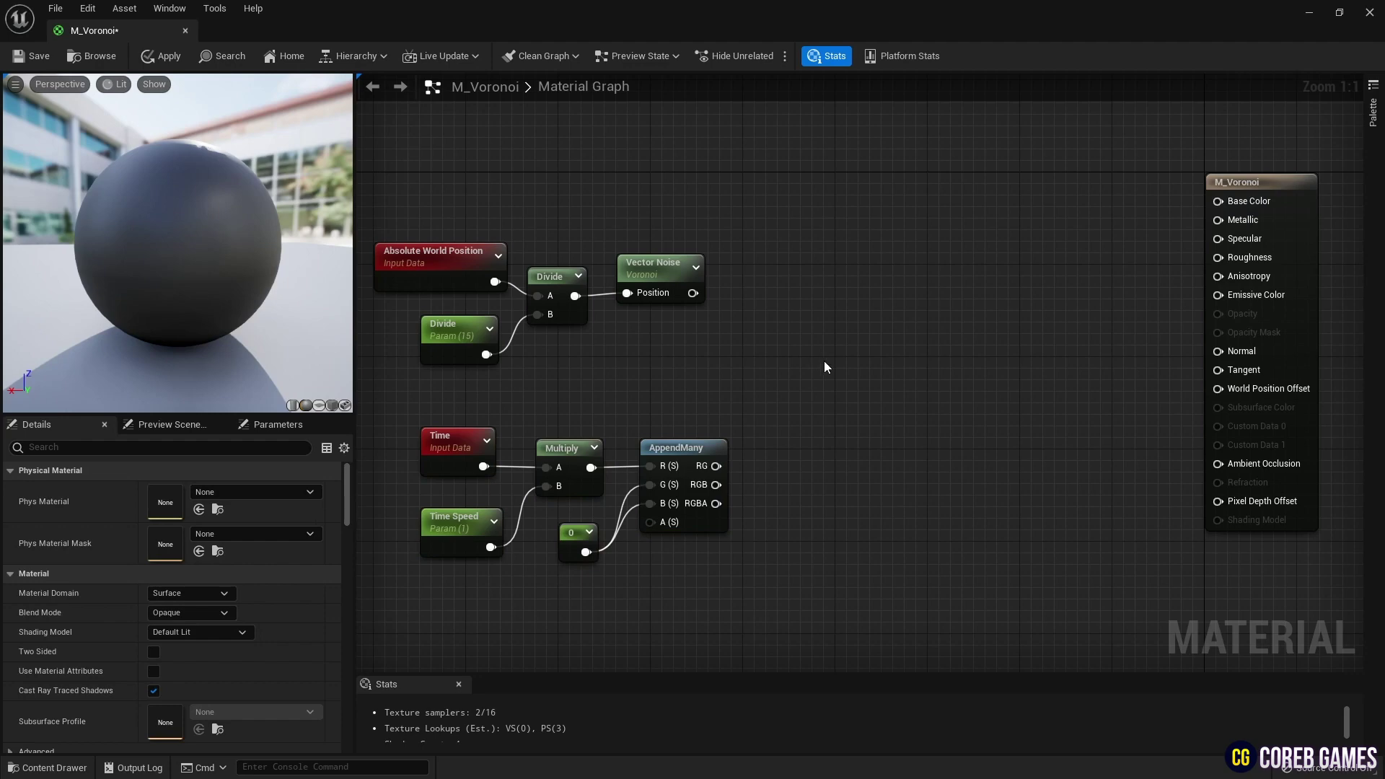
{"action": "left_click", "coordinate": [824, 360]}
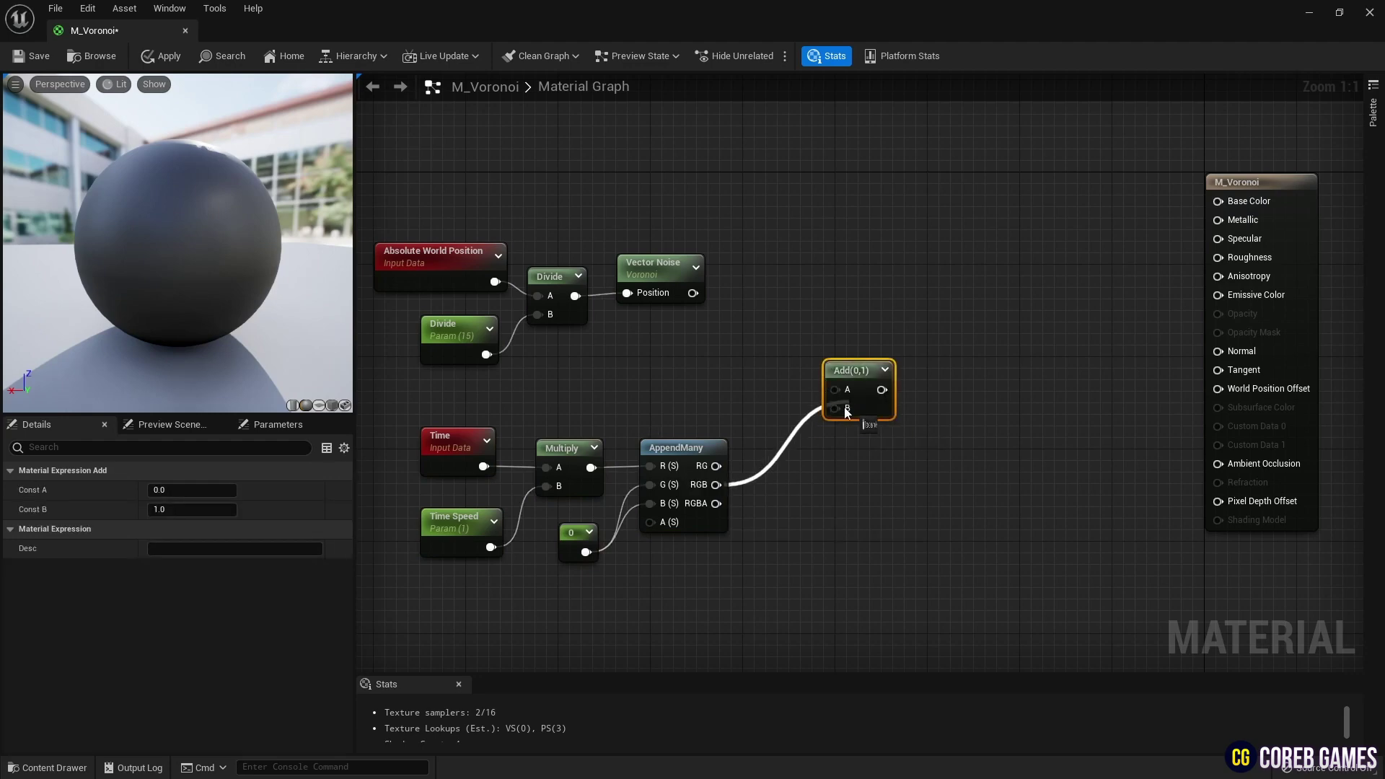
{"action": "left_click_drag", "start_coordinate": [857, 363], "coordinate": [828, 375]}
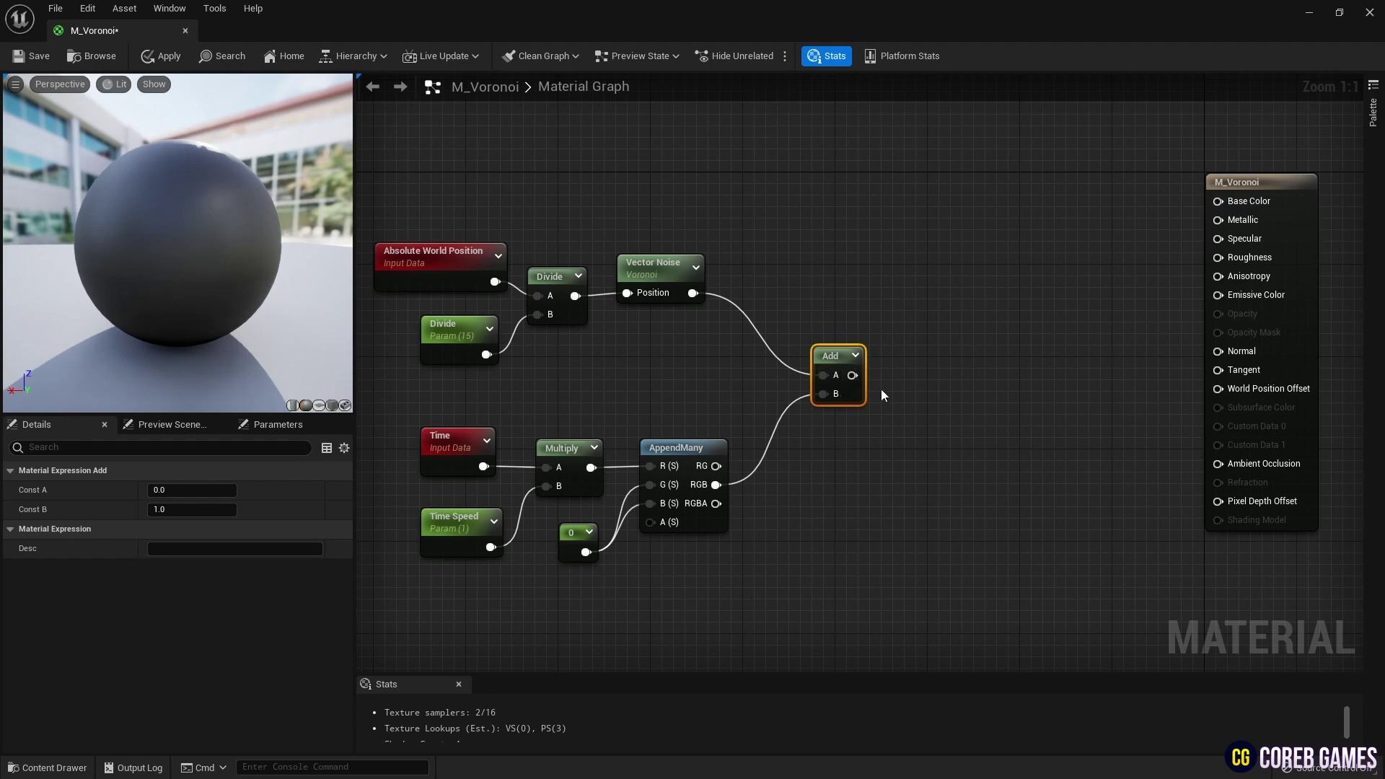
Preview the Add node's result on the sphere.
{"action": "right_click_drag", "start_coordinate": [881, 390], "coordinate": [818, 385]}
{"action": "left_click_drag", "start_coordinate": [764, 348], "coordinate": [751, 340]}
{"action": "right_click", "coordinate": [755, 347]}
{"action": "left_click", "coordinate": [803, 368]}
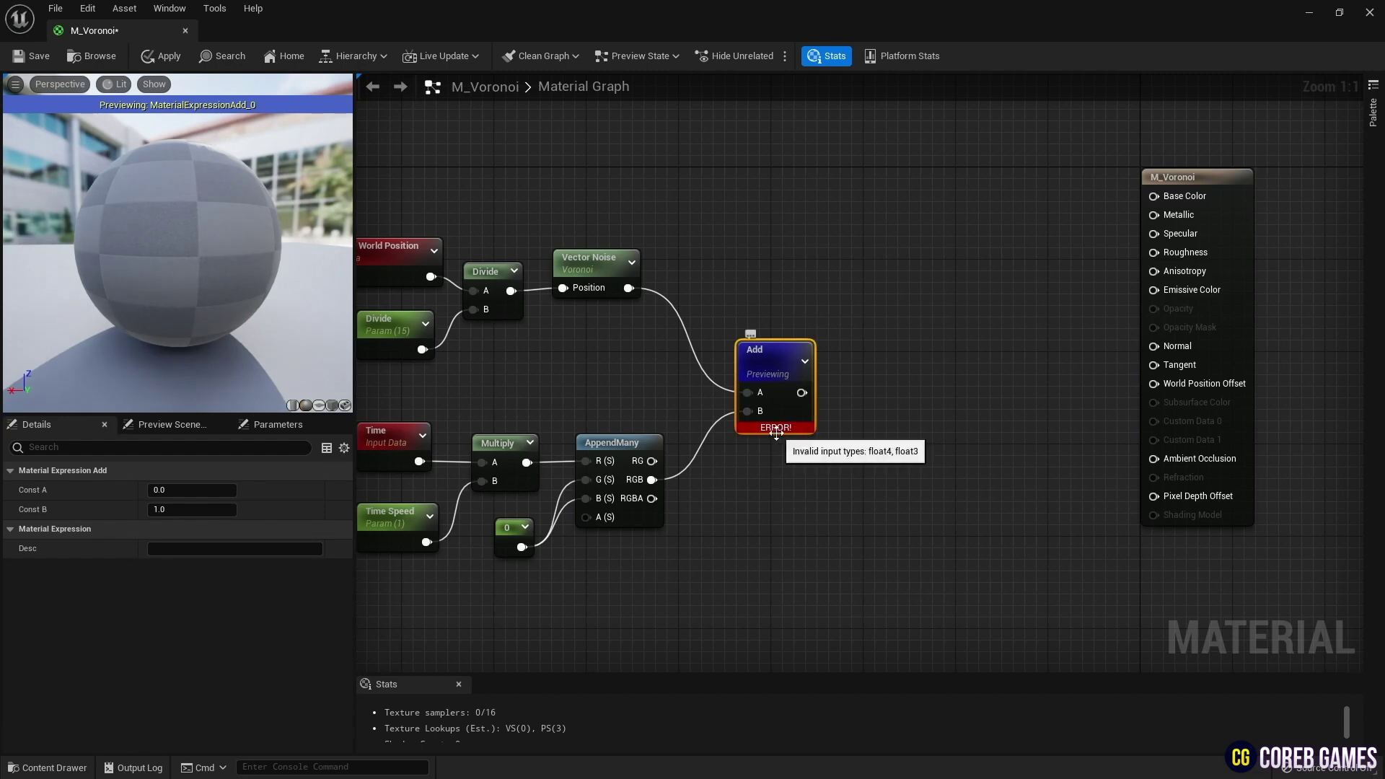
Move the time nodes and the noise nodes away from the Add node to make room for another node.
{"action": "right_click_drag", "start_coordinate": [640, 377], "coordinate": [780, 351]}
{"action": "left_click_drag", "start_coordinate": [780, 387], "coordinate": [541, 535]}
{"action": "left_click_drag", "start_coordinate": [756, 412], "coordinate": [738, 437]}
{"action": "left_click_drag", "start_coordinate": [763, 212], "coordinate": [554, 301]}
{"action": "left_click_drag", "start_coordinate": [739, 252], "coordinate": [627, 241]}
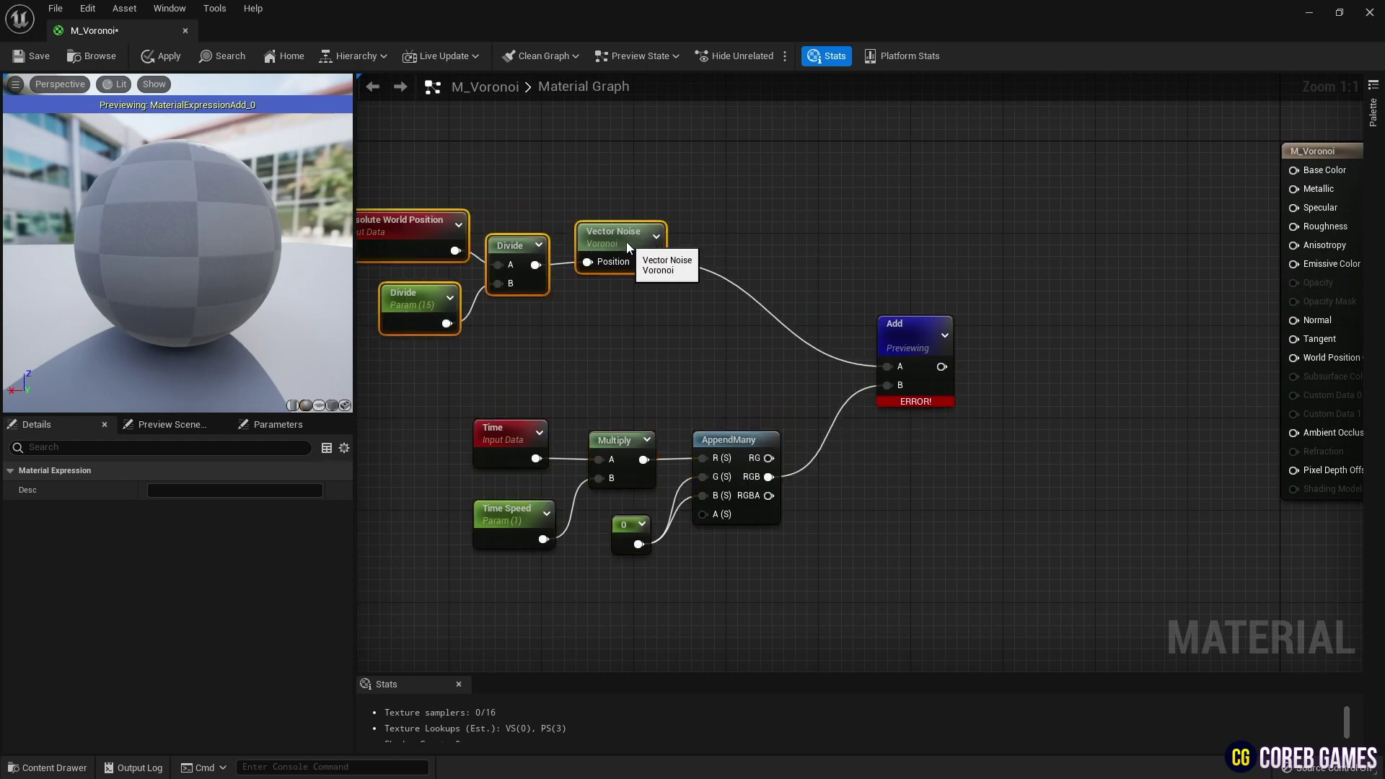
Add a TransformPosition node after the Vector Noise node.
{"action": "left_click", "coordinate": [728, 205]}
{"action": "right_click", "coordinate": [727, 202]}
{"action": "type", "text": "tranfo"}
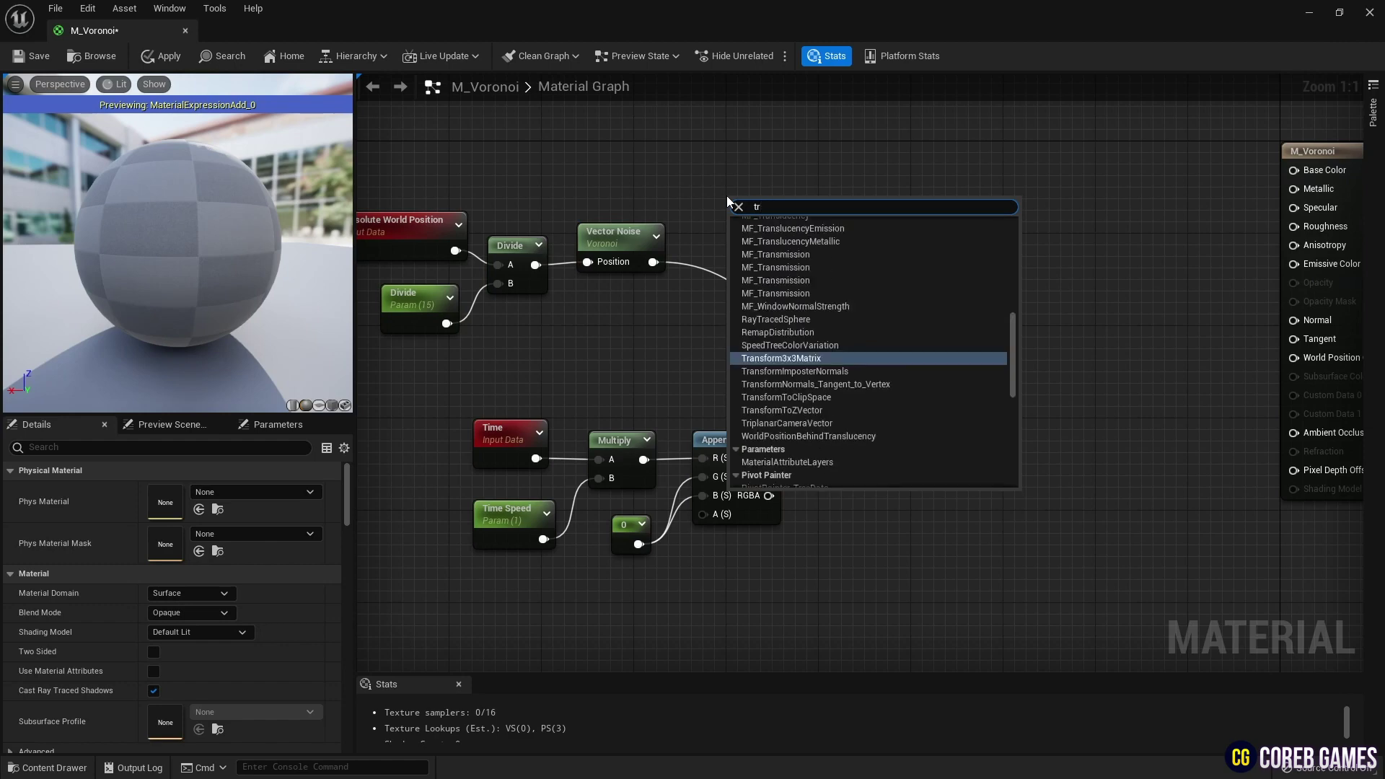
{"action": "key", "text": "BackSpace"}
{"action": "key", "text": "BackSpace"}
{"action": "type", "text": "s"}
{"action": "key", "text": "Down"}
{"action": "key", "text": "Return"}
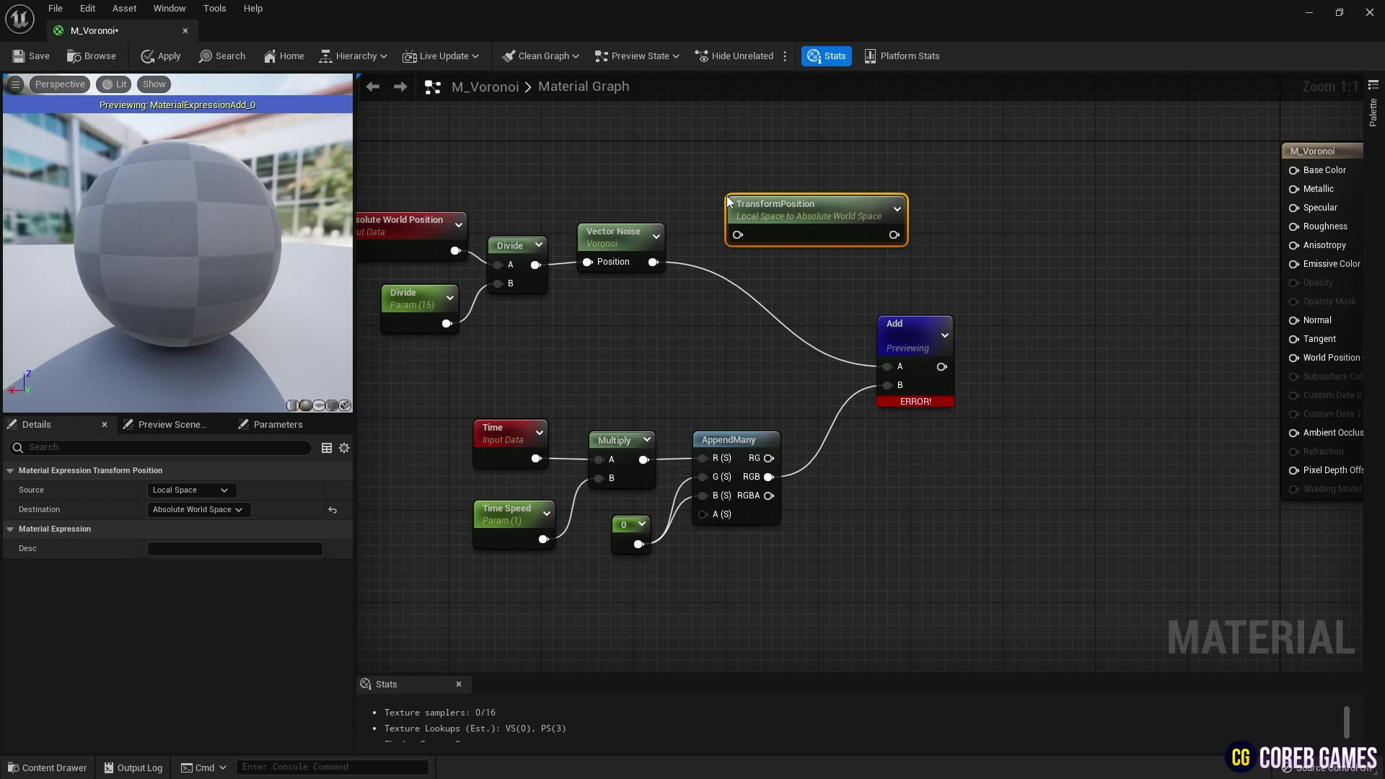
Set TransformPosition from Absolute World Space to Local Space and wire it between Vector Noise and Add's A input.
{"action": "left_click", "coordinate": [210, 494]}
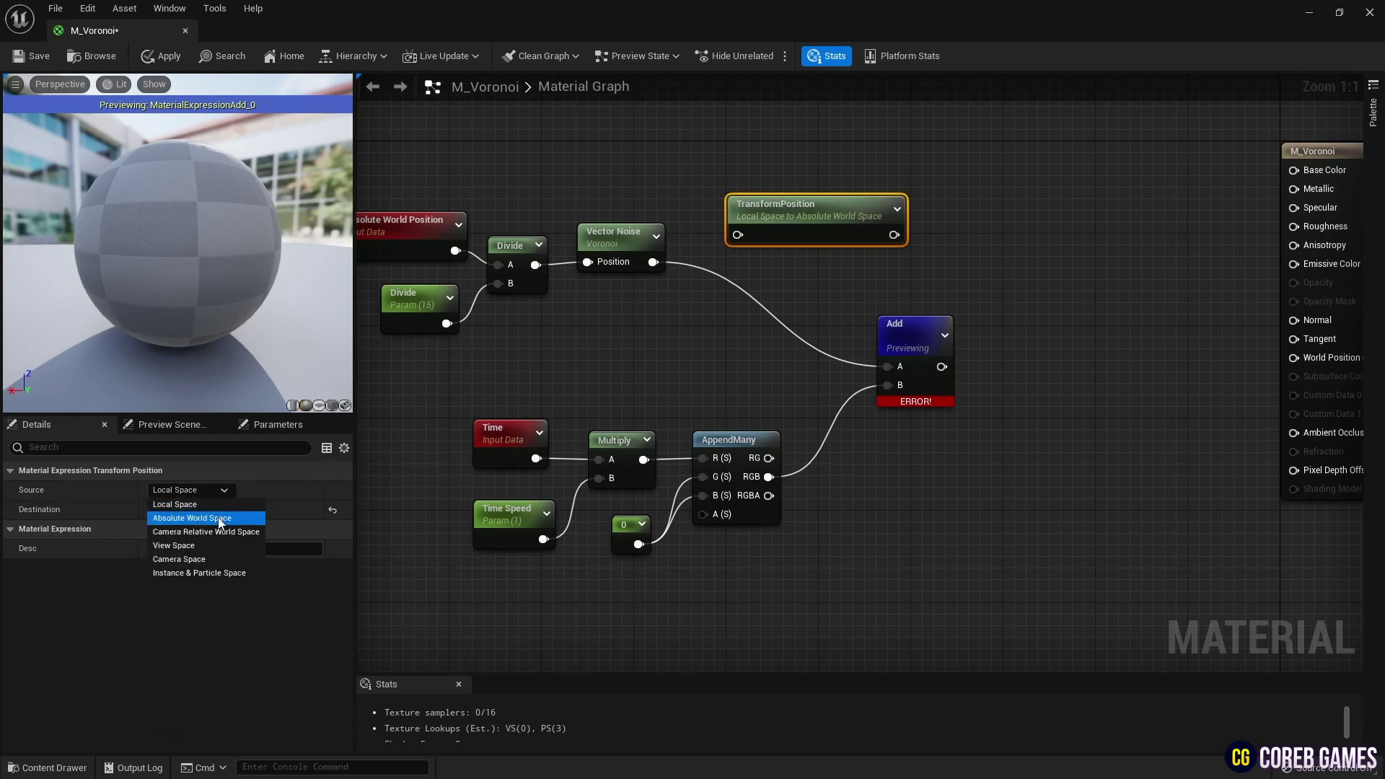
{"action": "left_click", "coordinate": [216, 516]}
{"action": "left_click", "coordinate": [215, 525]}
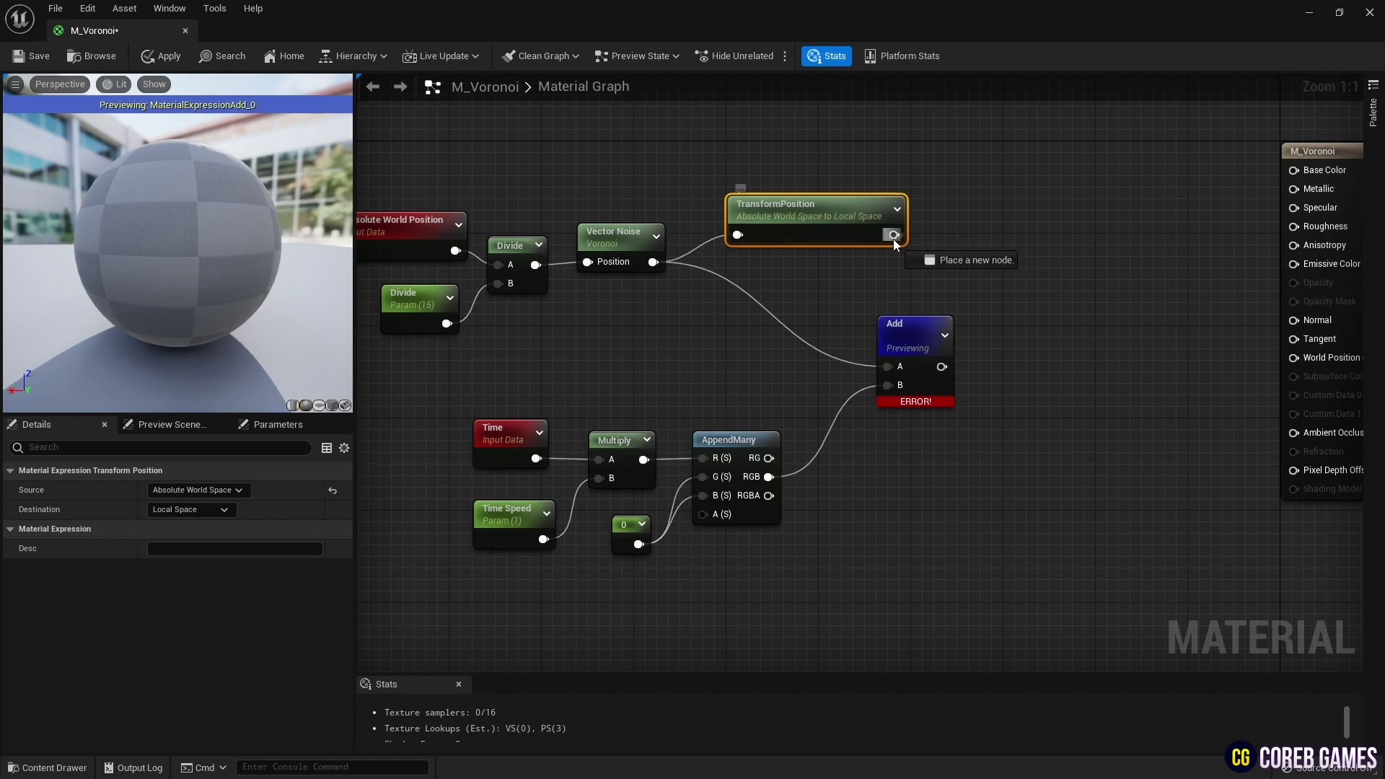
{"action": "left_click_drag", "start_coordinate": [889, 368], "coordinate": [887, 367]}
{"action": "left_click_drag", "start_coordinate": [801, 208], "coordinate": [767, 235]}
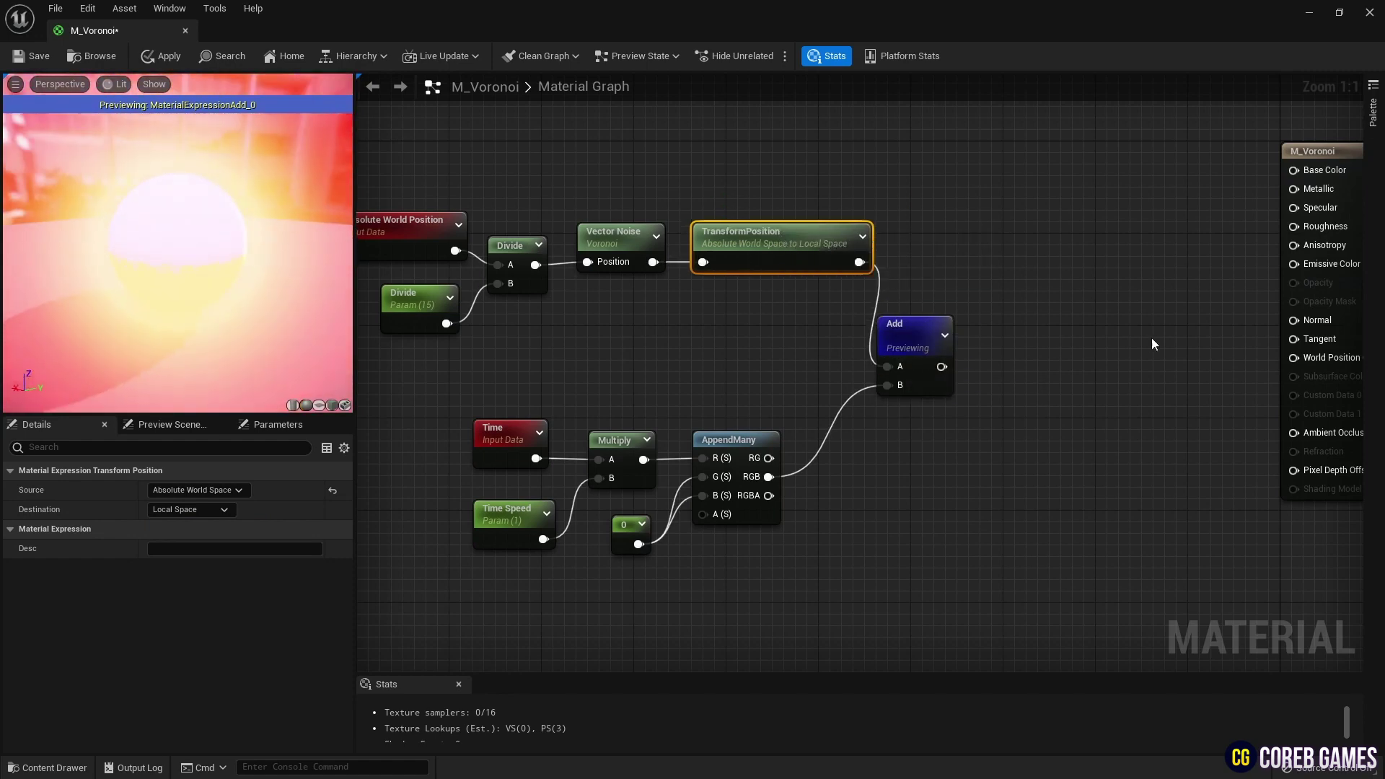
Add a Lerp node with the Add output wired into its Alpha, and preview it.
{"action": "right_click_drag", "start_coordinate": [975, 383], "coordinate": [837, 393]}
{"action": "left_click", "coordinate": [858, 383]}
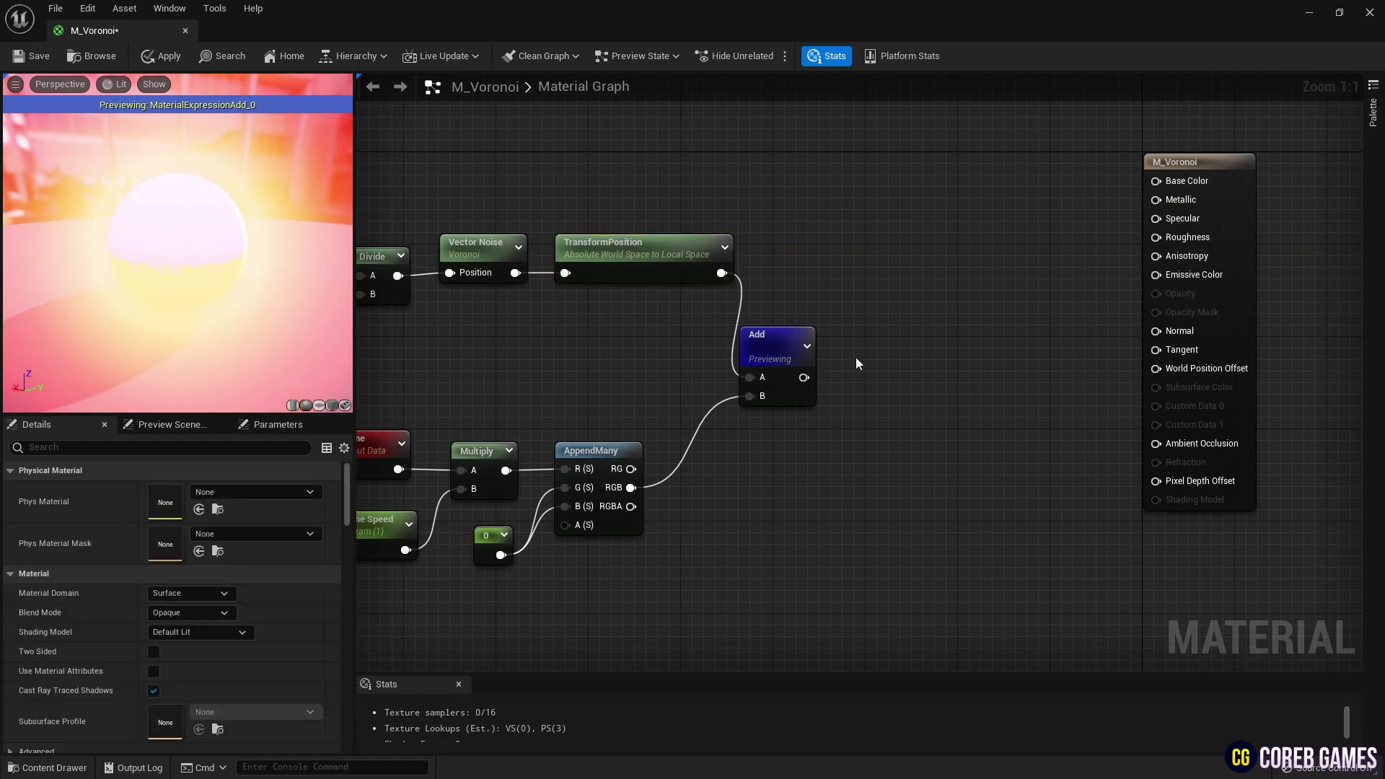
{"action": "left_click", "coordinate": [856, 358]}
{"action": "left_click_drag", "start_coordinate": [803, 377], "coordinate": [873, 427]}
{"action": "right_click", "coordinate": [903, 372]}
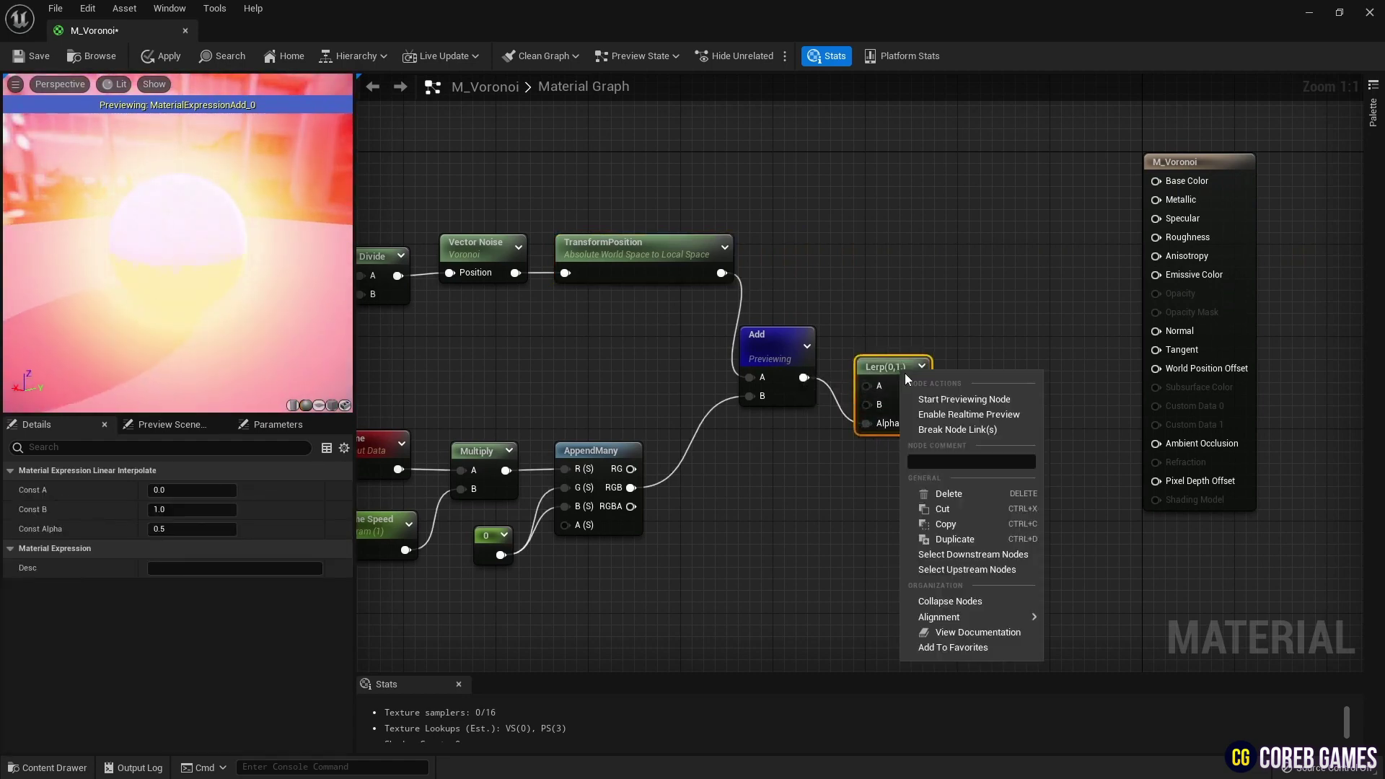
{"action": "left_click", "coordinate": [941, 396]}
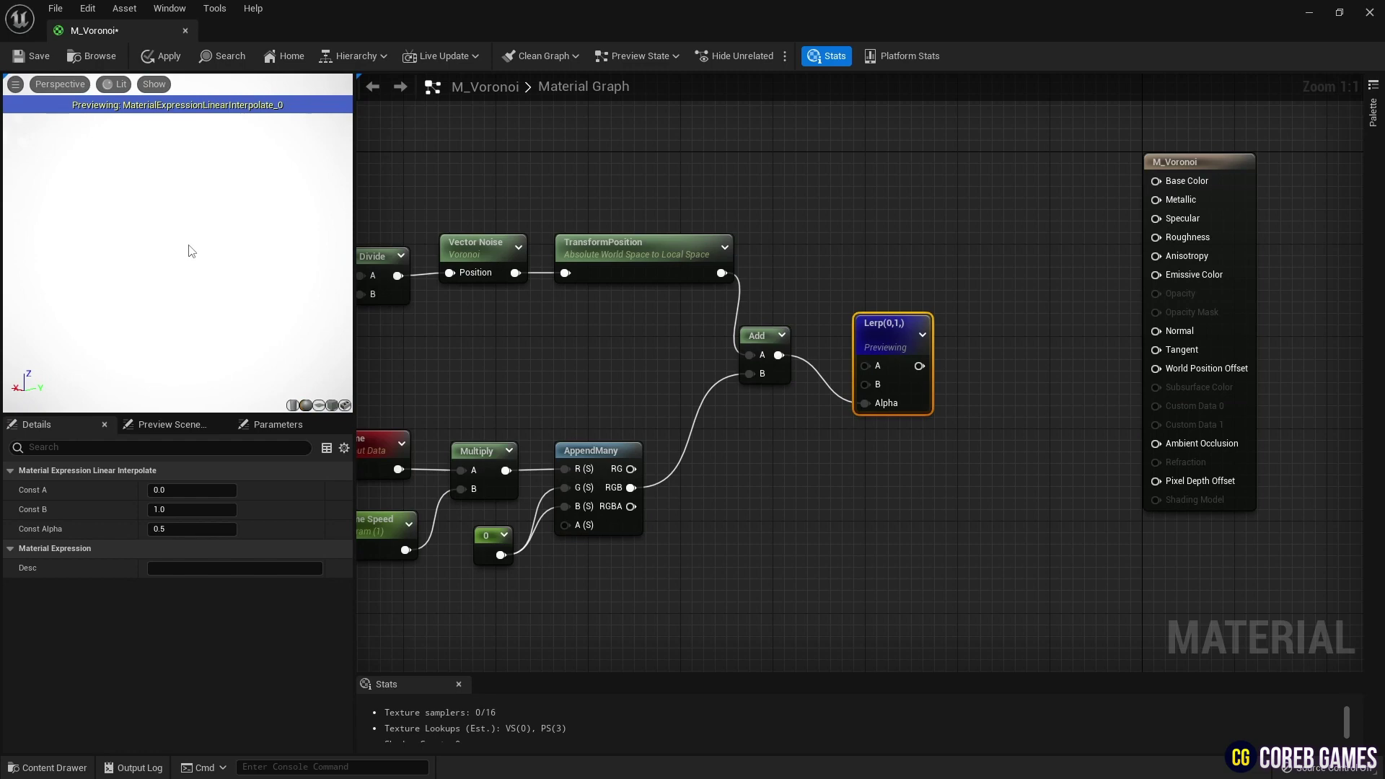
Move the whole node network away from the material output to free space after the Lerp node.
{"action": "right_click_drag", "start_coordinate": [643, 294], "coordinate": [755, 281]}
{"action": "left_click_drag", "start_coordinate": [1024, 186], "coordinate": [383, 566]}
{"action": "left_click_drag", "start_coordinate": [1067, 328], "coordinate": [930, 339]}
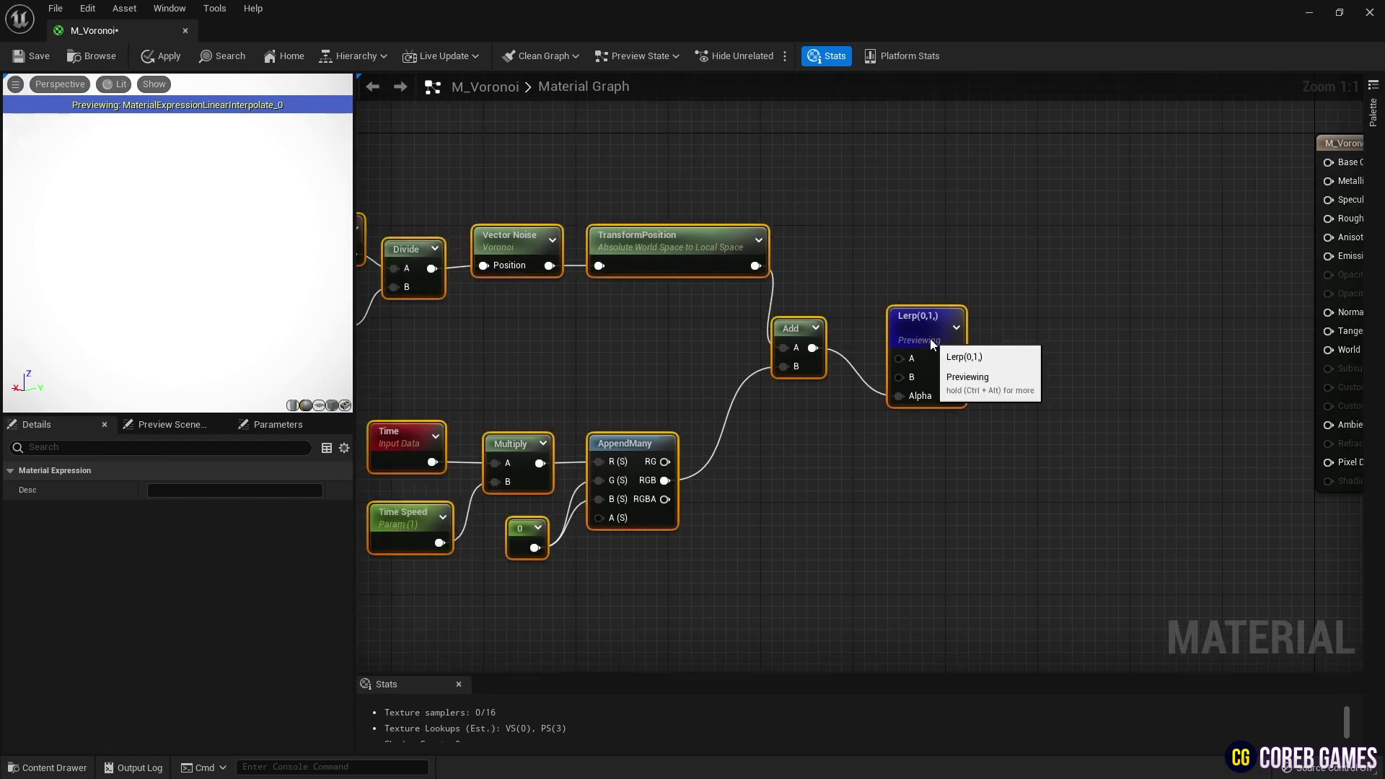
Add a Sine node after the Lerp node.
{"action": "left_click", "coordinate": [1023, 309]}
{"action": "right_click", "coordinate": [1023, 309]}
{"action": "type", "text": "sine"}
{"action": "key", "text": "Return"}
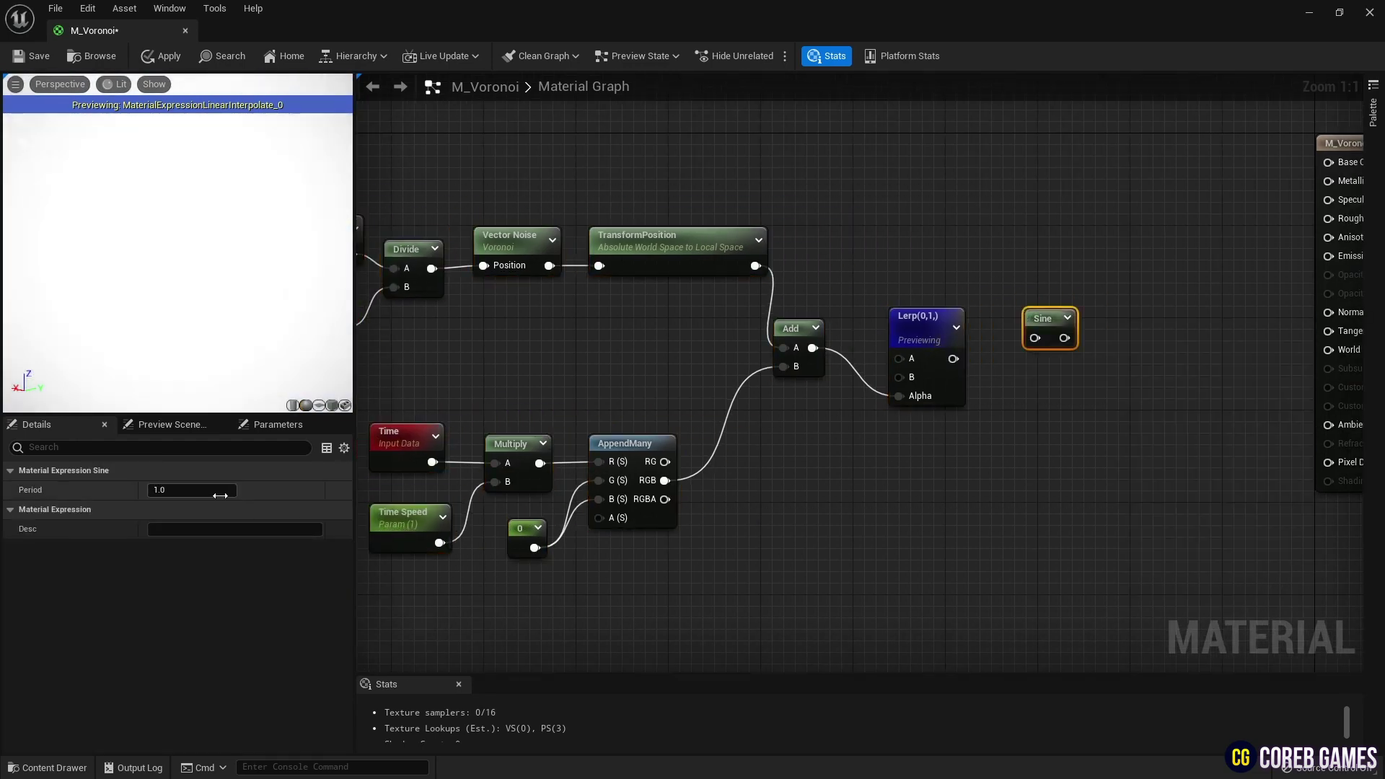
Wire the Lerp output into Sine, set Sine's Period to 2.0, and preview the Sine node.
{"action": "left_click_drag", "start_coordinate": [953, 359], "coordinate": [1035, 337]}
{"action": "left_click_drag", "start_coordinate": [941, 326], "coordinate": [907, 349]}
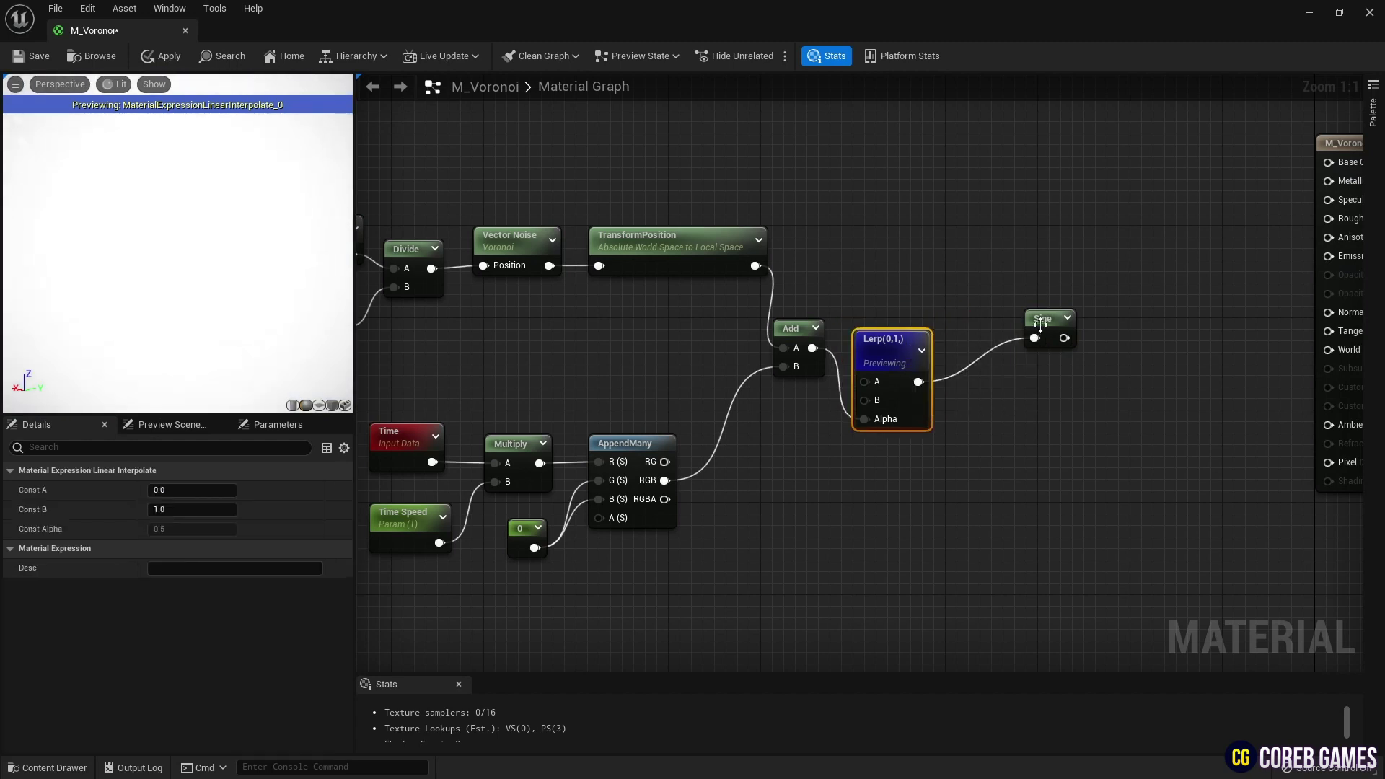
{"action": "left_click_drag", "start_coordinate": [1049, 325], "coordinate": [982, 347]}
{"action": "key", "text": "space"}
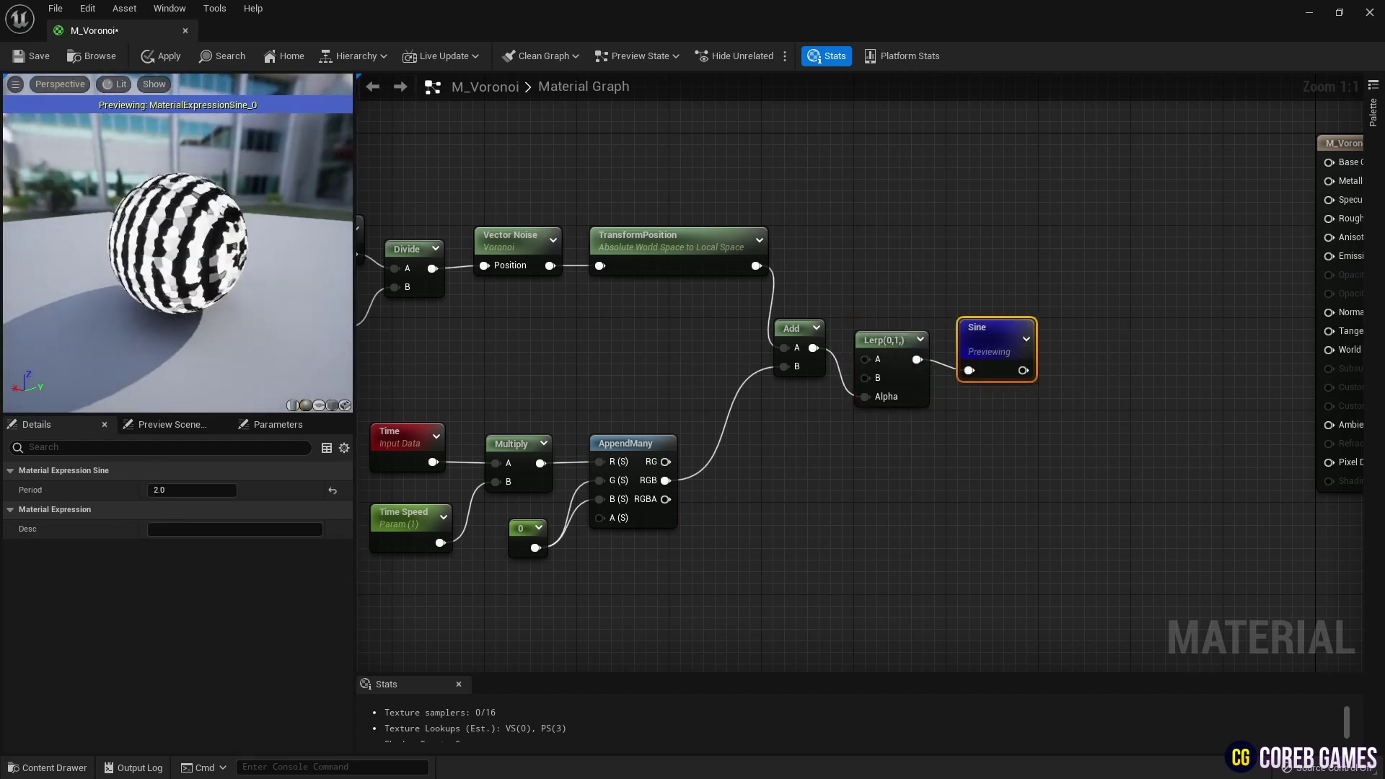
Widen the gap between the node network and the material output to make room for more nodes after Sine.
{"action": "right_click_drag", "start_coordinate": [1074, 269], "coordinate": [1177, 266]}
{"action": "left_click_drag", "start_coordinate": [1163, 217], "coordinate": [387, 556]}
{"action": "right_click_drag", "start_coordinate": [1202, 276], "coordinate": [686, 353]}
{"action": "left_click", "coordinate": [705, 318]}
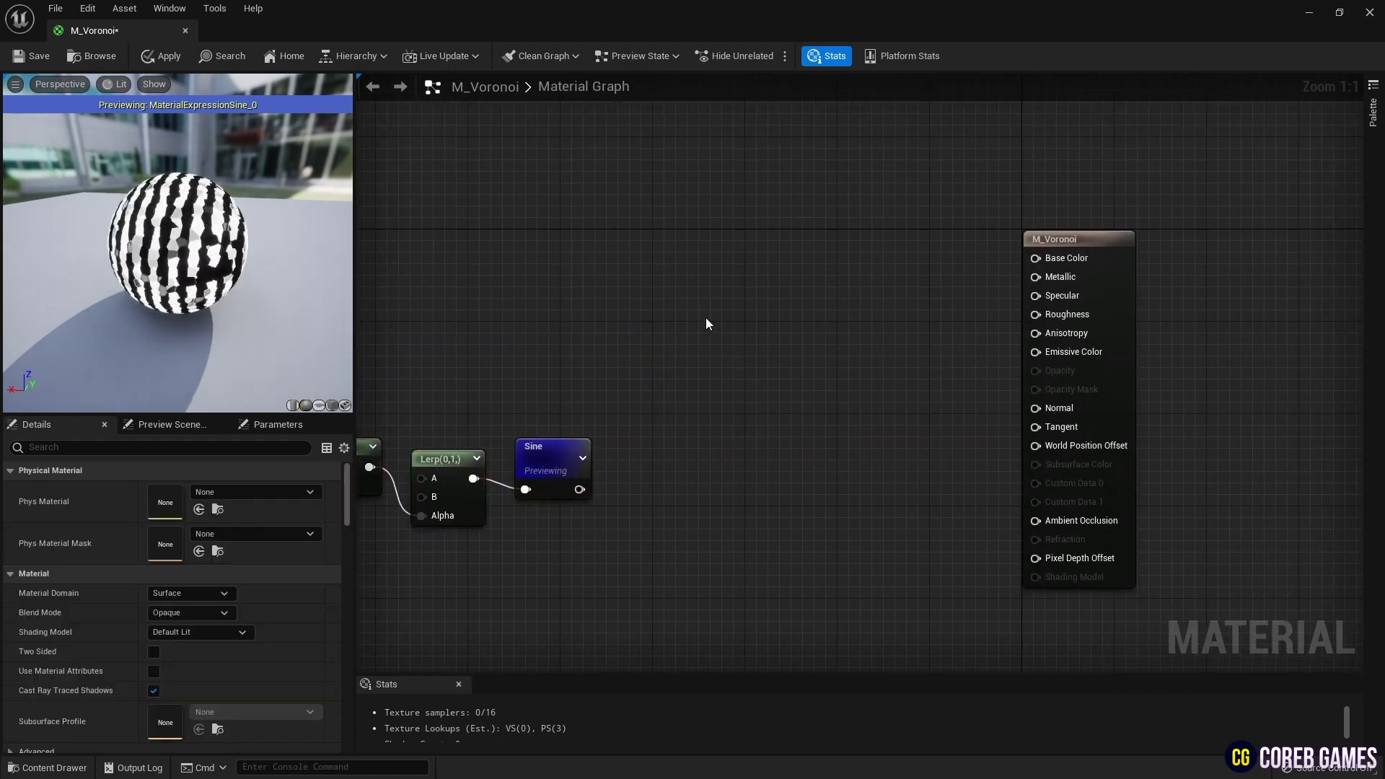
{"action": "right_click", "coordinate": [699, 316]}
{"action": "left_click", "coordinate": [658, 400]}
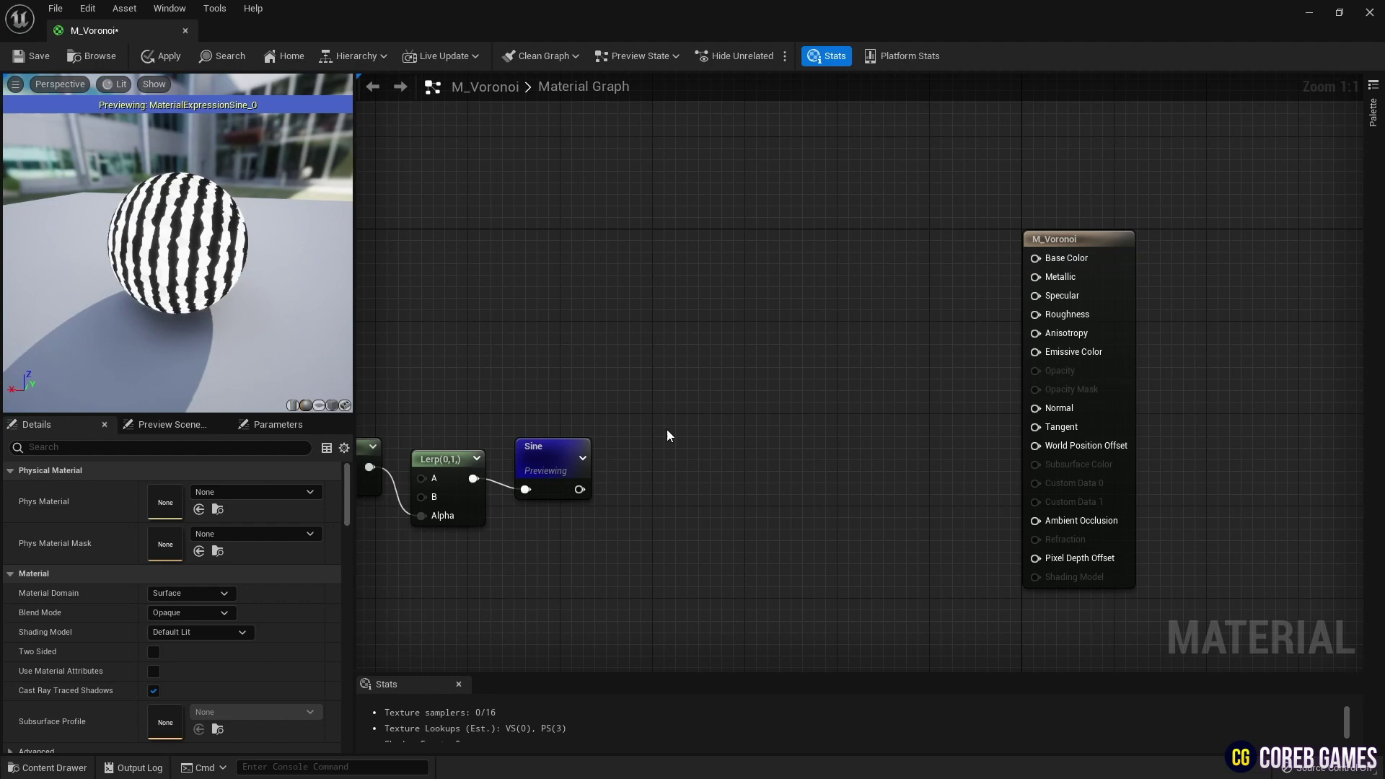
Add a Multiply node after Sine with the Sine output wired into its A input.
{"action": "key", "text": "m"}
{"action": "left_click", "coordinate": [664, 479]}
{"action": "right_click_drag", "start_coordinate": [664, 479], "coordinate": [747, 376]}
{"action": "left_click_drag", "start_coordinate": [663, 386], "coordinate": [764, 407]}
{"action": "right_click_drag", "start_coordinate": [732, 442], "coordinate": [778, 377]}
{"action": "right_click", "coordinate": [621, 443]}
{"action": "left_click", "coordinate": [587, 393]}
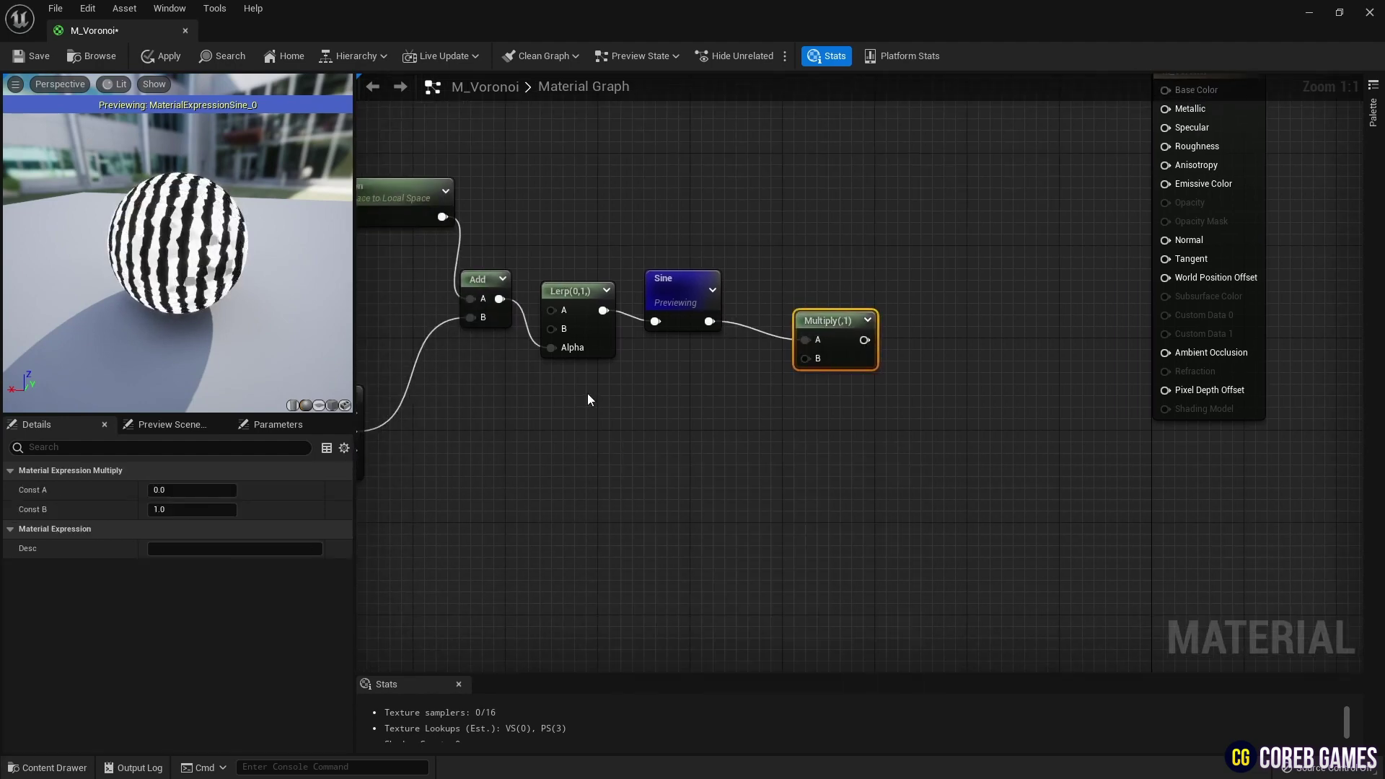
Add a three-component vector constant below Lerp and convert it to a parameter named Emissive Color.
{"action": "right_click_drag", "start_coordinate": [657, 419], "coordinate": [783, 385]}
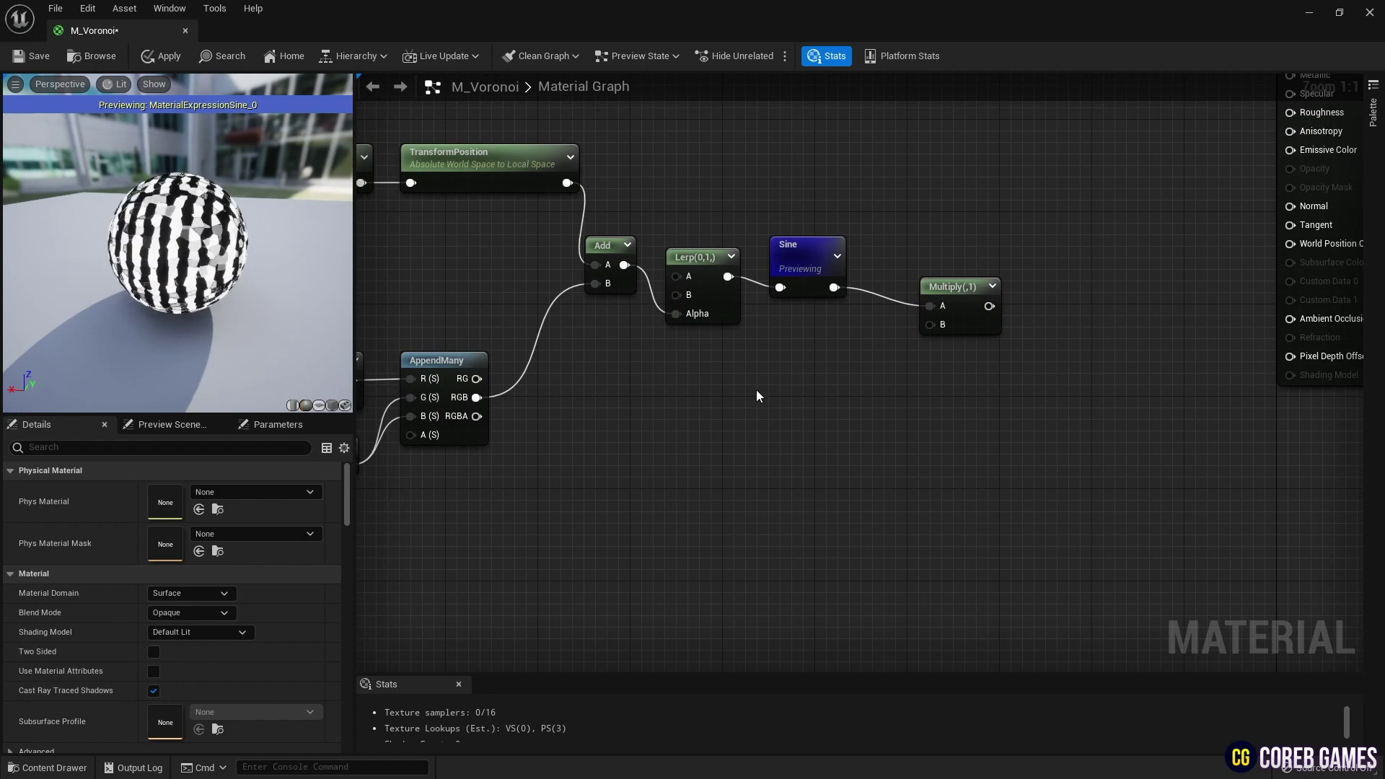
{"action": "left_click", "coordinate": [716, 397]}
{"action": "left_click", "coordinate": [820, 400]}
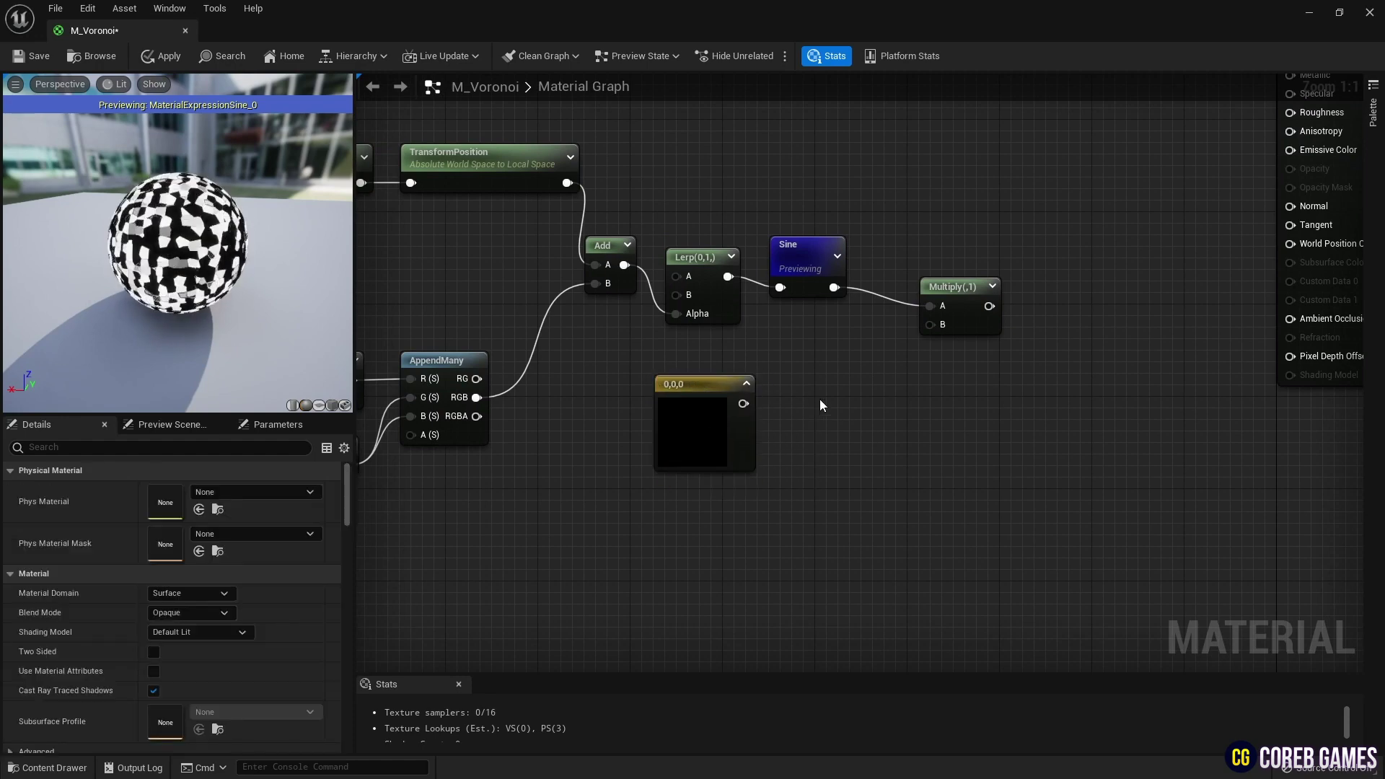
{"action": "right_click", "coordinate": [722, 403]}
{"action": "left_click", "coordinate": [772, 420]}
{"action": "type", "text": "Emissive Color"}
{"action": "key", "text": "Return"}
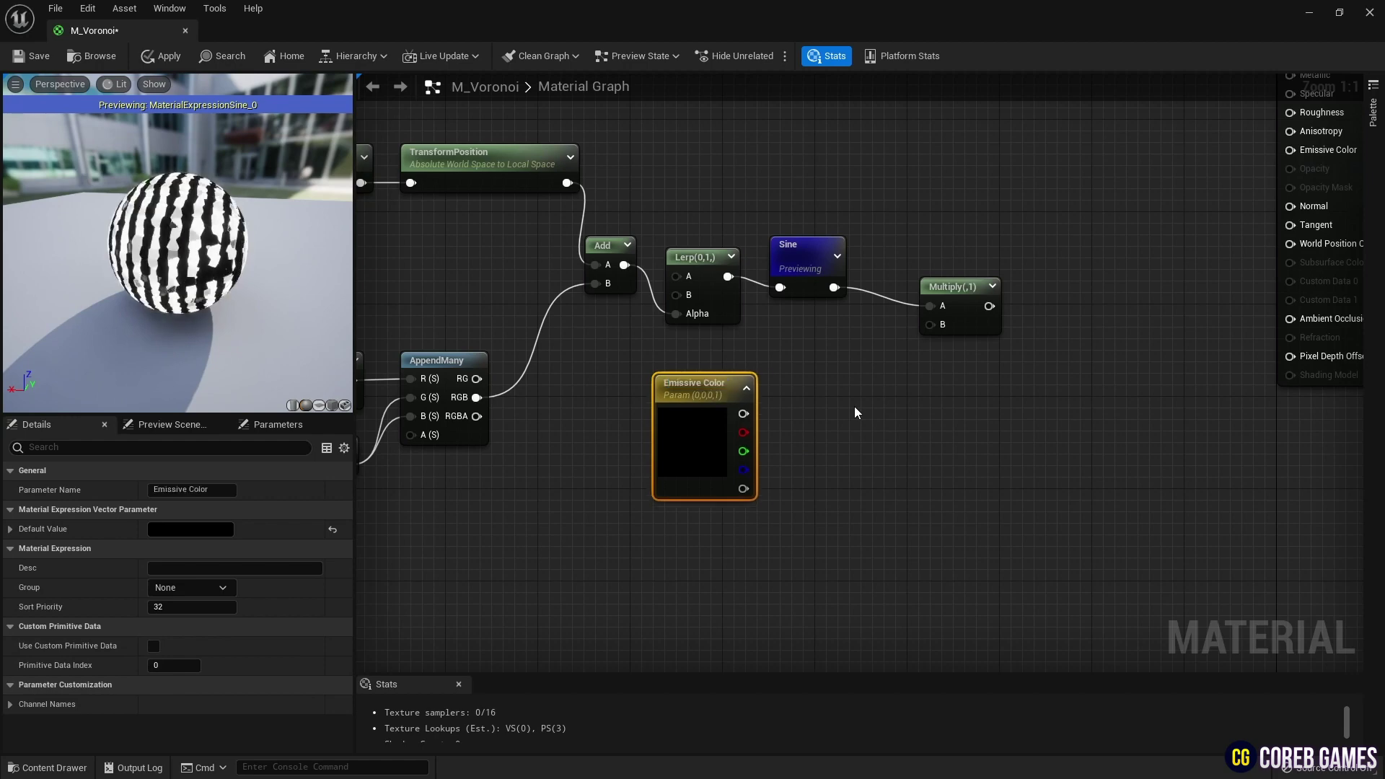
Add a second Multiply node with Emissive Color wired into A and a new constant of 10 into B.
{"action": "left_click", "coordinate": [850, 415]}
{"action": "key", "text": "m"}
{"action": "left_click", "coordinate": [841, 415]}
{"action": "right_click_drag", "start_coordinate": [777, 502], "coordinate": [796, 473]}
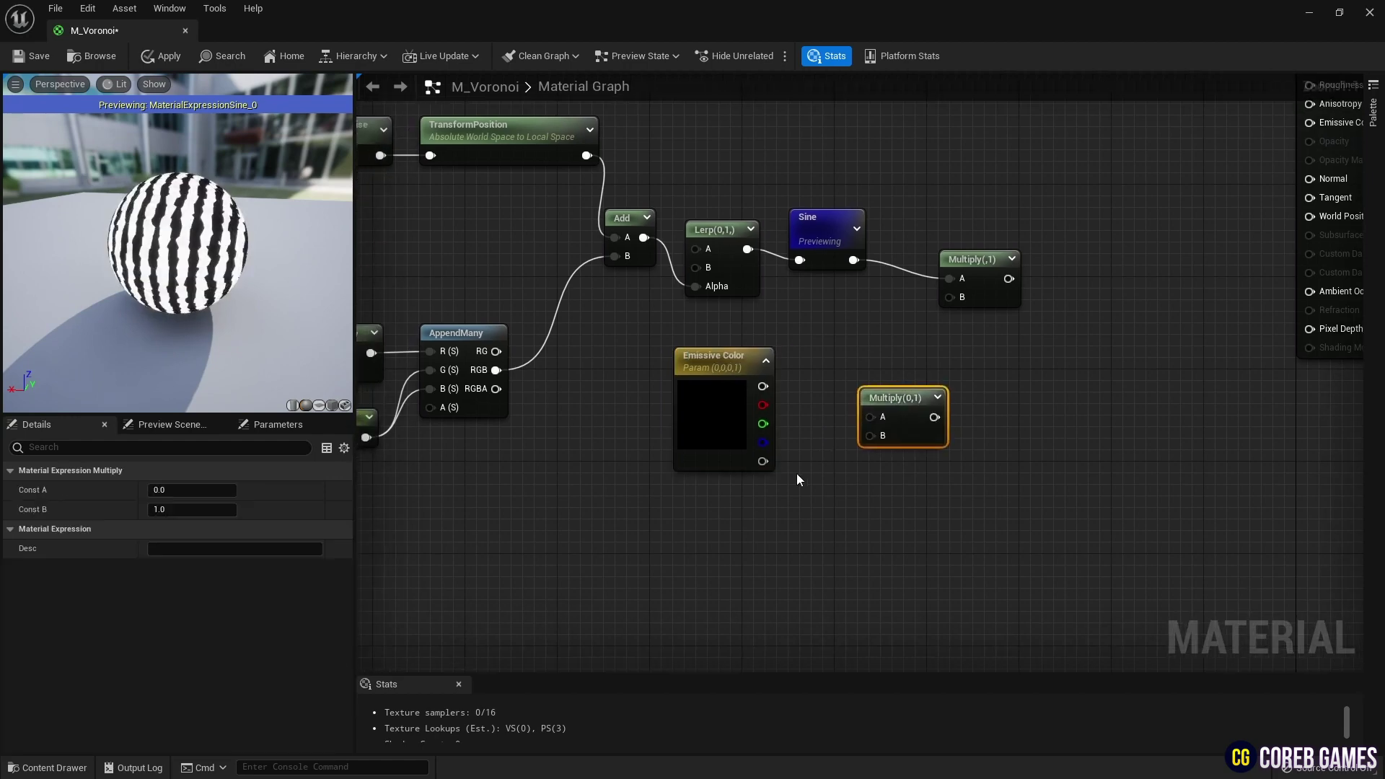
{"action": "key", "text": "1"}
{"action": "left_click", "coordinate": [799, 476]}
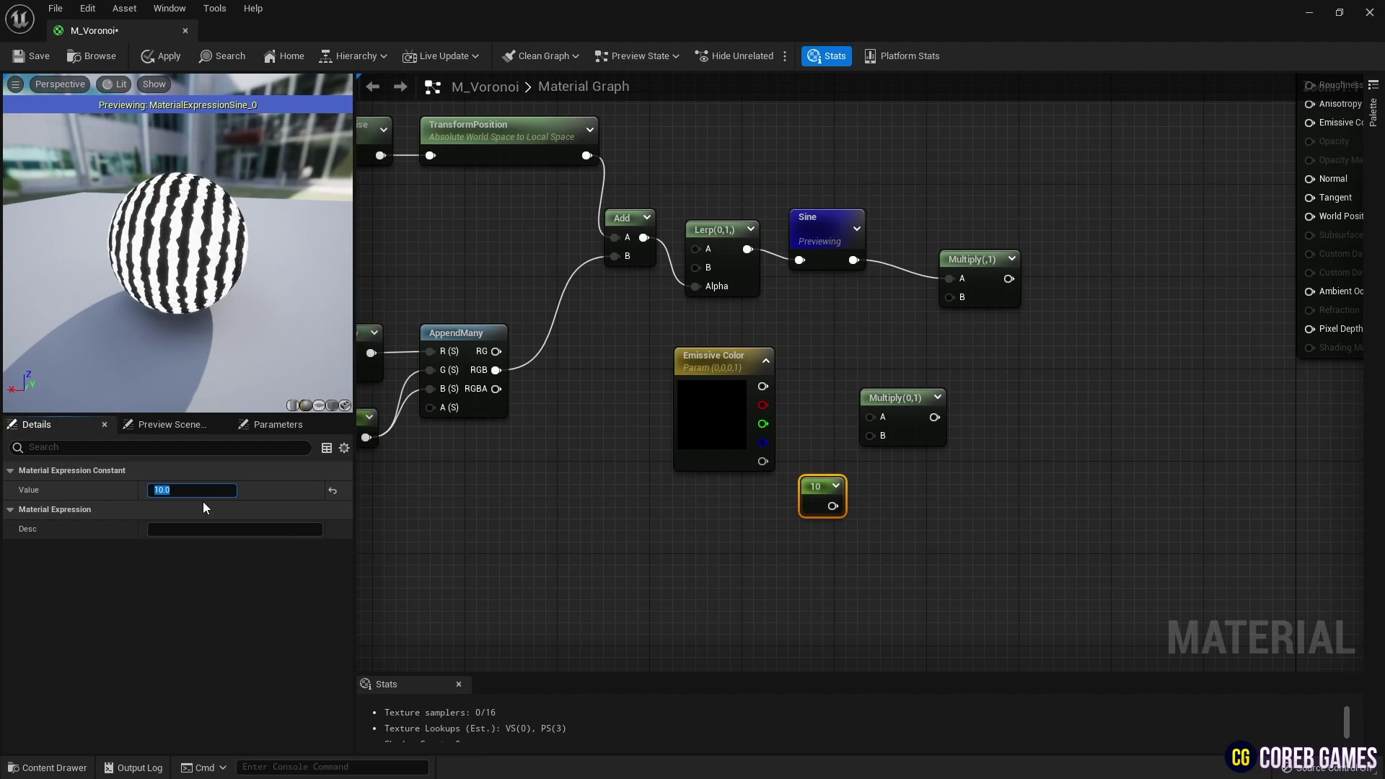
{"action": "left_click_drag", "start_coordinate": [763, 388], "coordinate": [871, 417]}
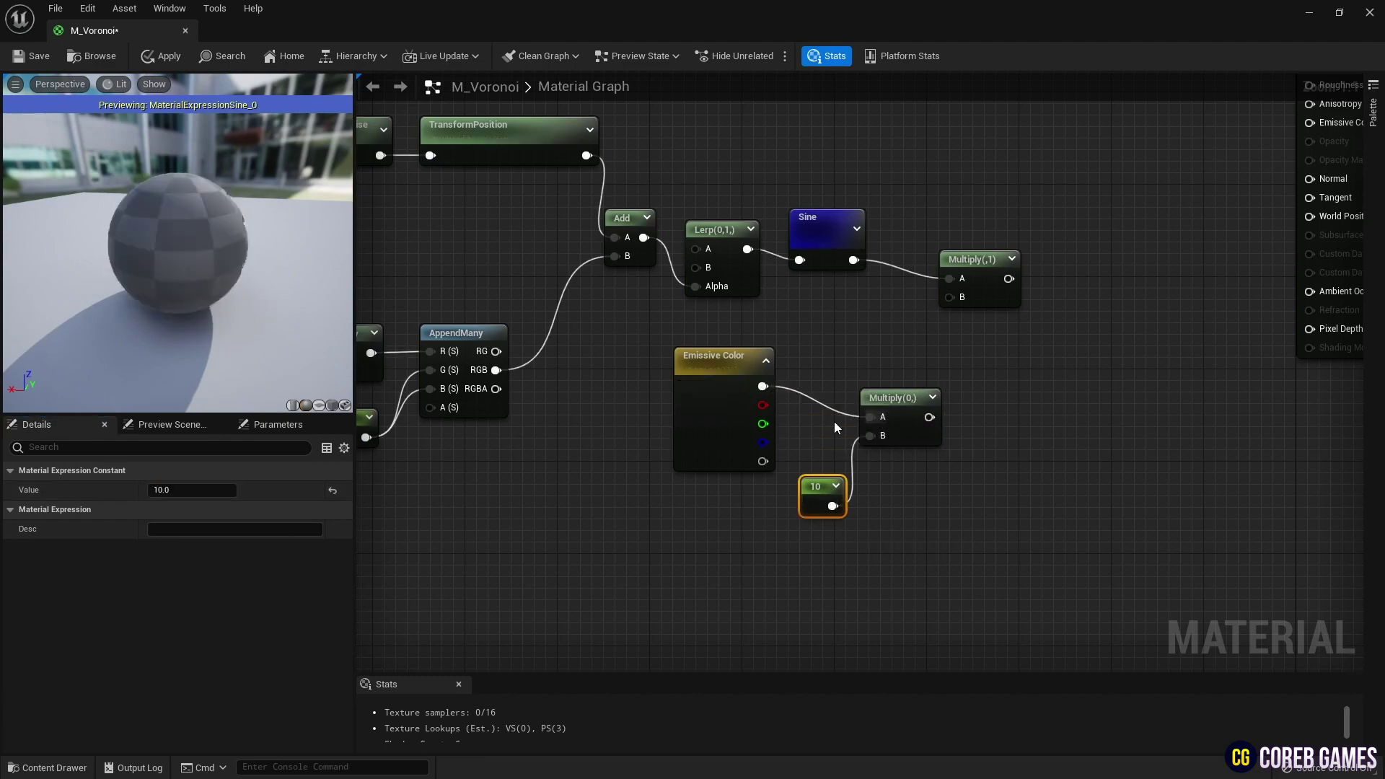
Set Emissive Color's default to the saved yellow with R 1.0, G 0.628884 and B 0.0.
{"action": "left_click", "coordinate": [722, 422]}
{"action": "left_click", "coordinate": [205, 534]}
{"action": "left_click", "coordinate": [271, 435]}
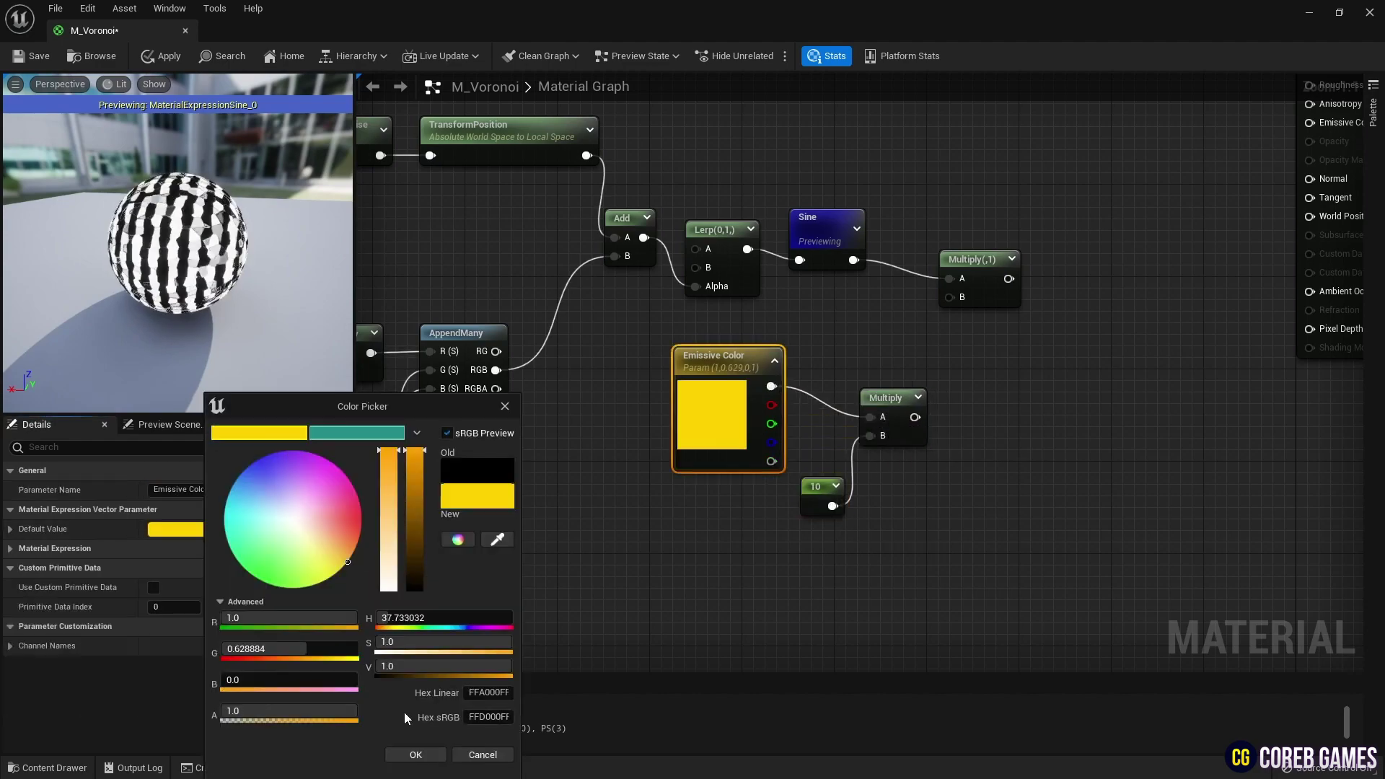
{"action": "left_click", "coordinate": [415, 755]}
Feed the color Multiply into the Sine Multiply's B input, preview it, and connect its output to the material's Emissive Color.
{"action": "left_click", "coordinate": [875, 382]}
{"action": "left_click_drag", "start_coordinate": [915, 417], "coordinate": [955, 301]}
{"action": "right_click", "coordinate": [967, 268]}
{"action": "left_click", "coordinate": [999, 277]}
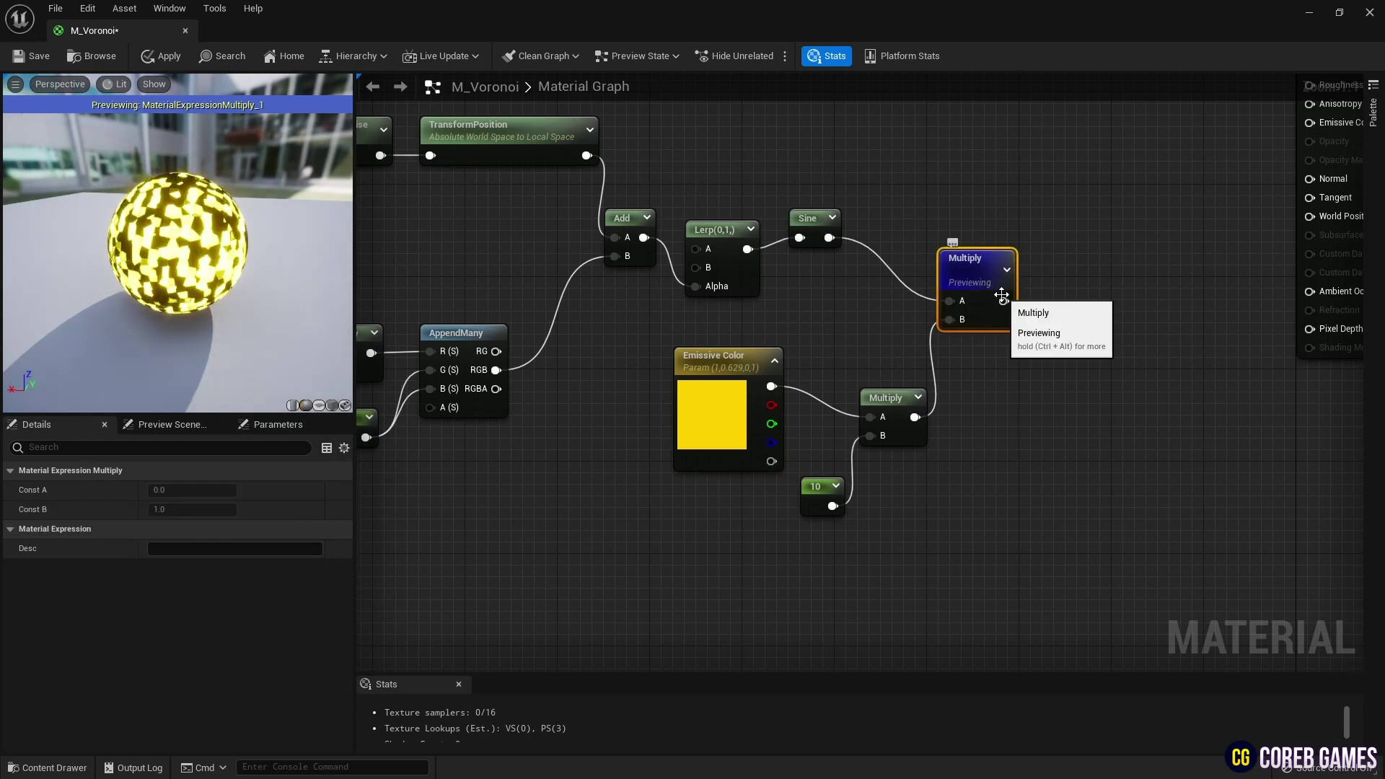
{"action": "right_click_drag", "start_coordinate": [1001, 295], "coordinate": [850, 377]}
{"action": "left_click_drag", "start_coordinate": [851, 380], "coordinate": [1147, 221]}
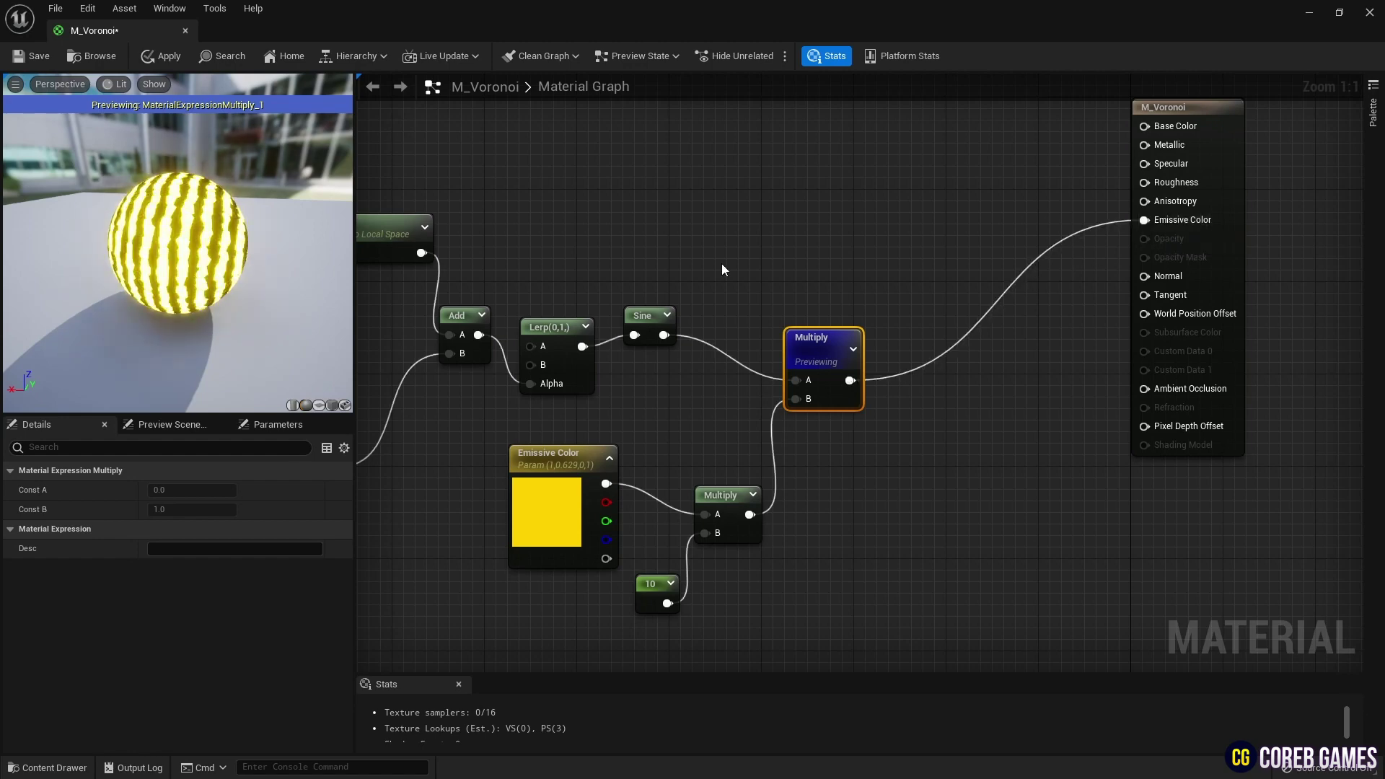
Add a Power node above the Sine Multiply with the Sine output wired into Base, and preview it.
{"action": "right_click_drag", "start_coordinate": [723, 269], "coordinate": [676, 459]}
{"action": "left_click_drag", "start_coordinate": [596, 517], "coordinate": [596, 529]}
{"action": "left_click", "coordinate": [742, 330]}
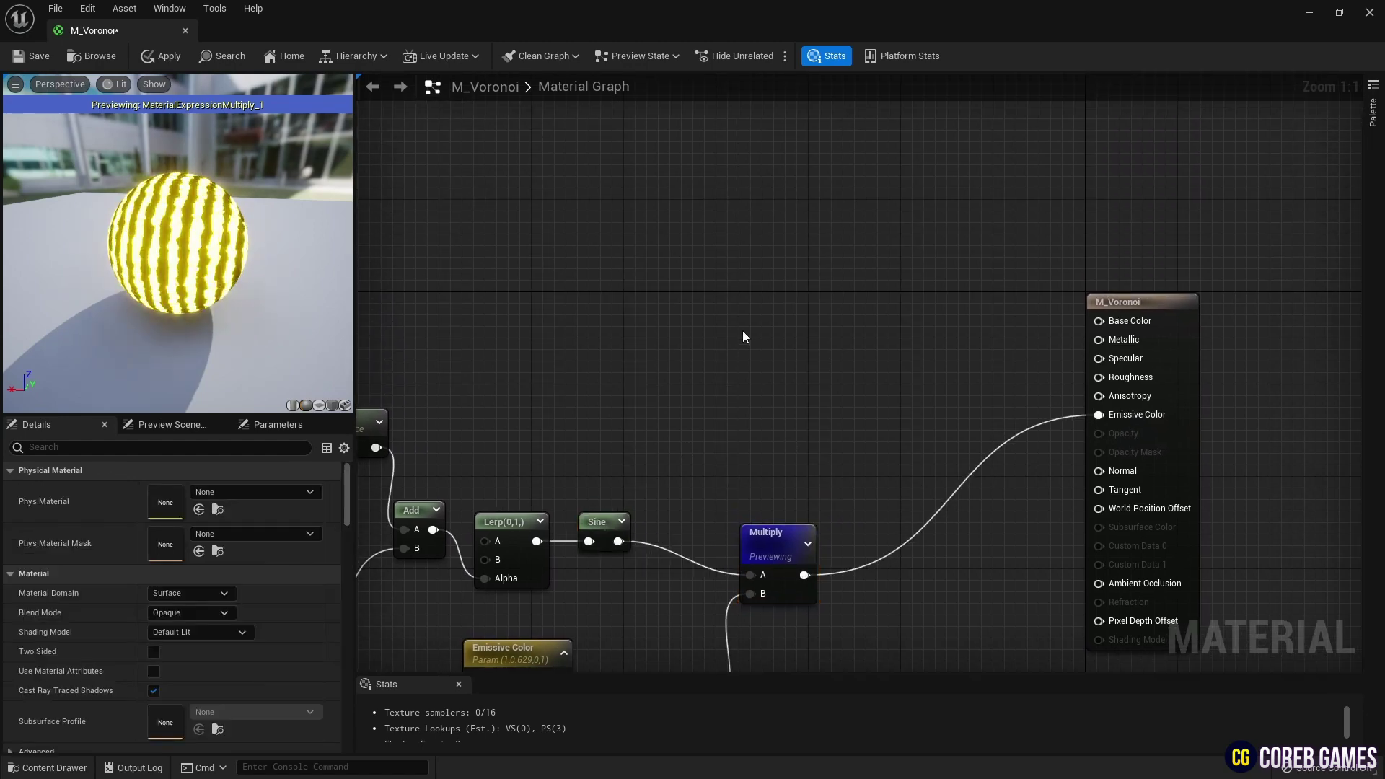
{"action": "right_click_drag", "start_coordinate": [753, 446], "coordinate": [780, 362]}
{"action": "right_click", "coordinate": [749, 292]}
{"action": "left_click", "coordinate": [1015, 257]}
{"action": "right_click", "coordinate": [759, 301]}
{"action": "type", "text": "power"}
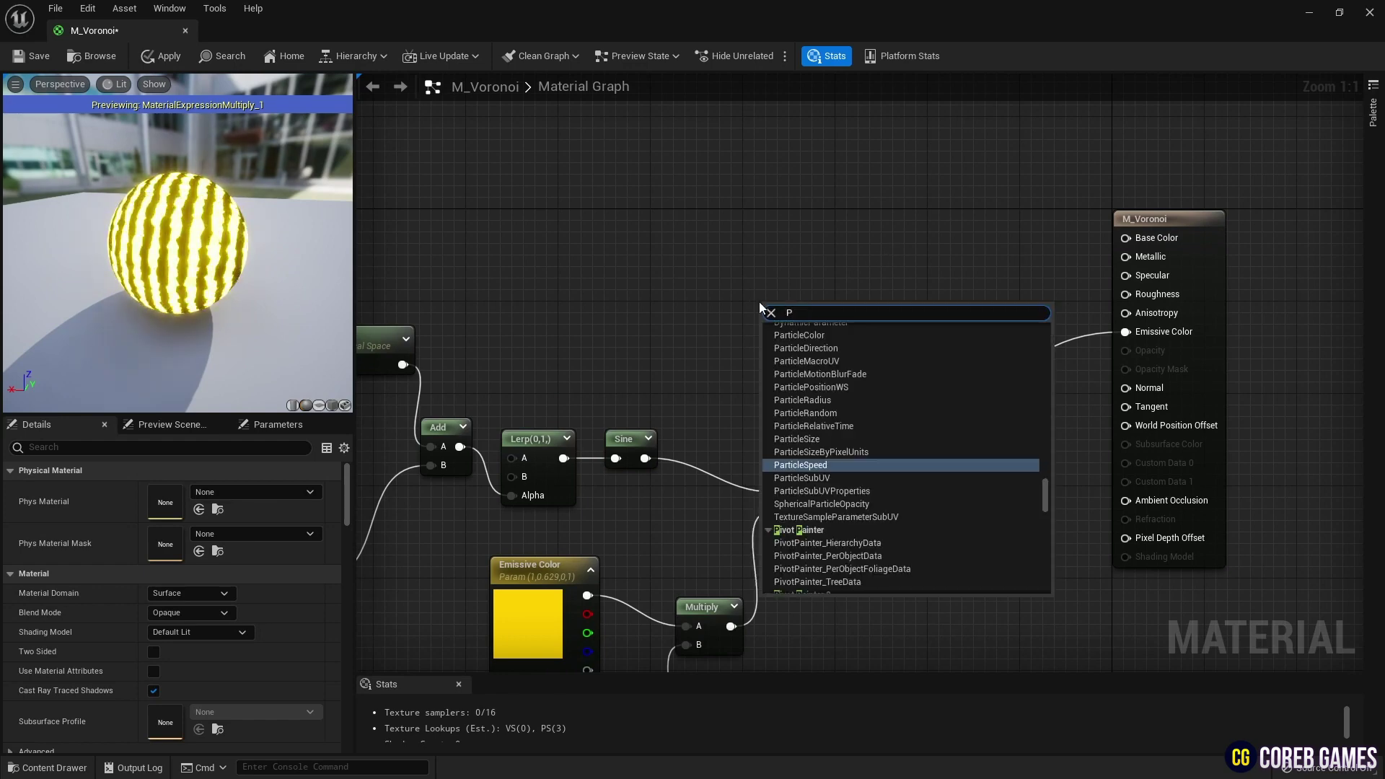
{"action": "key", "text": "Return"}
{"action": "left_click_drag", "start_coordinate": [775, 334], "coordinate": [775, 333]}
{"action": "right_click", "coordinate": [808, 334]}
{"action": "left_click", "coordinate": [866, 344]}
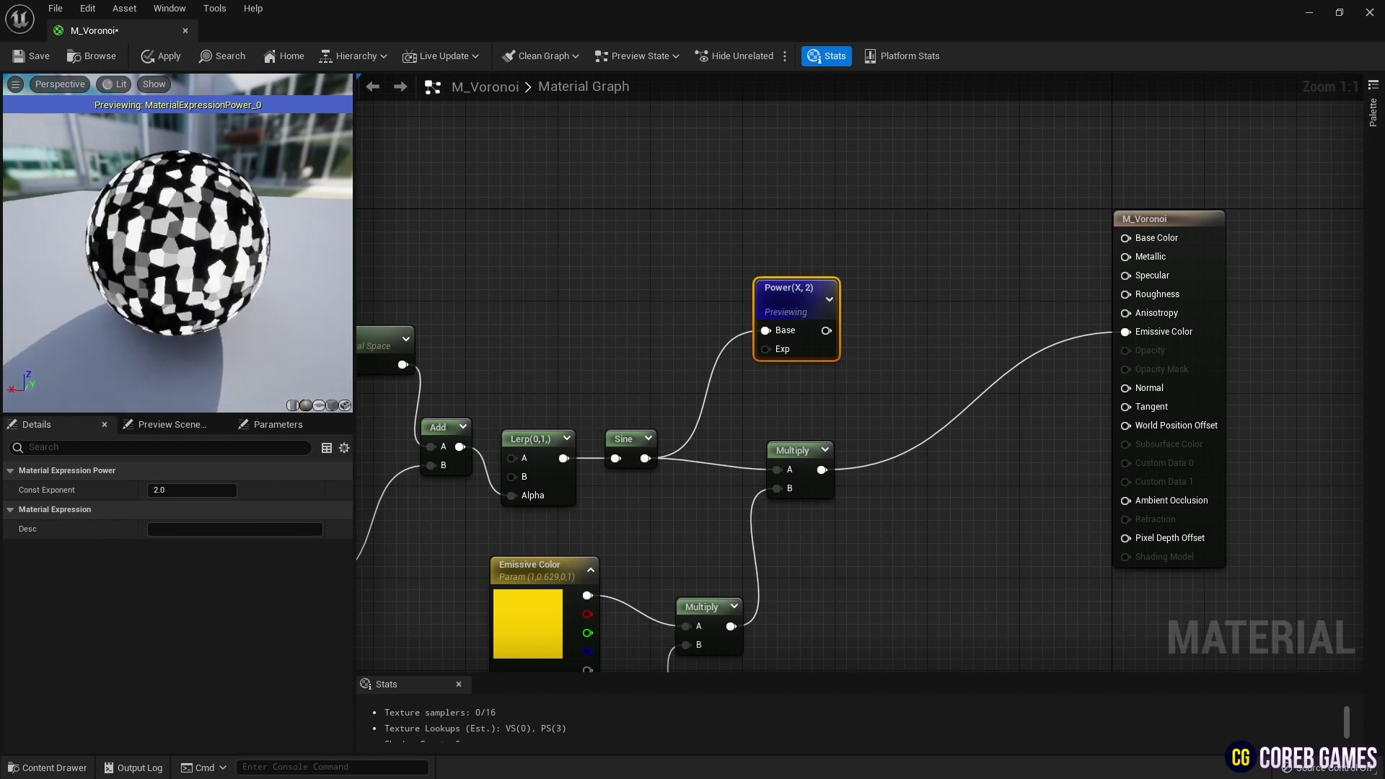
Add a Saturate node after Power and wire the Power output into it.
{"action": "left_click_drag", "start_coordinate": [178, 243], "coordinate": [189, 238]}
{"action": "right_click_drag", "start_coordinate": [859, 198], "coordinate": [772, 248]}
{"action": "right_click_drag", "start_coordinate": [820, 286], "coordinate": [755, 307]}
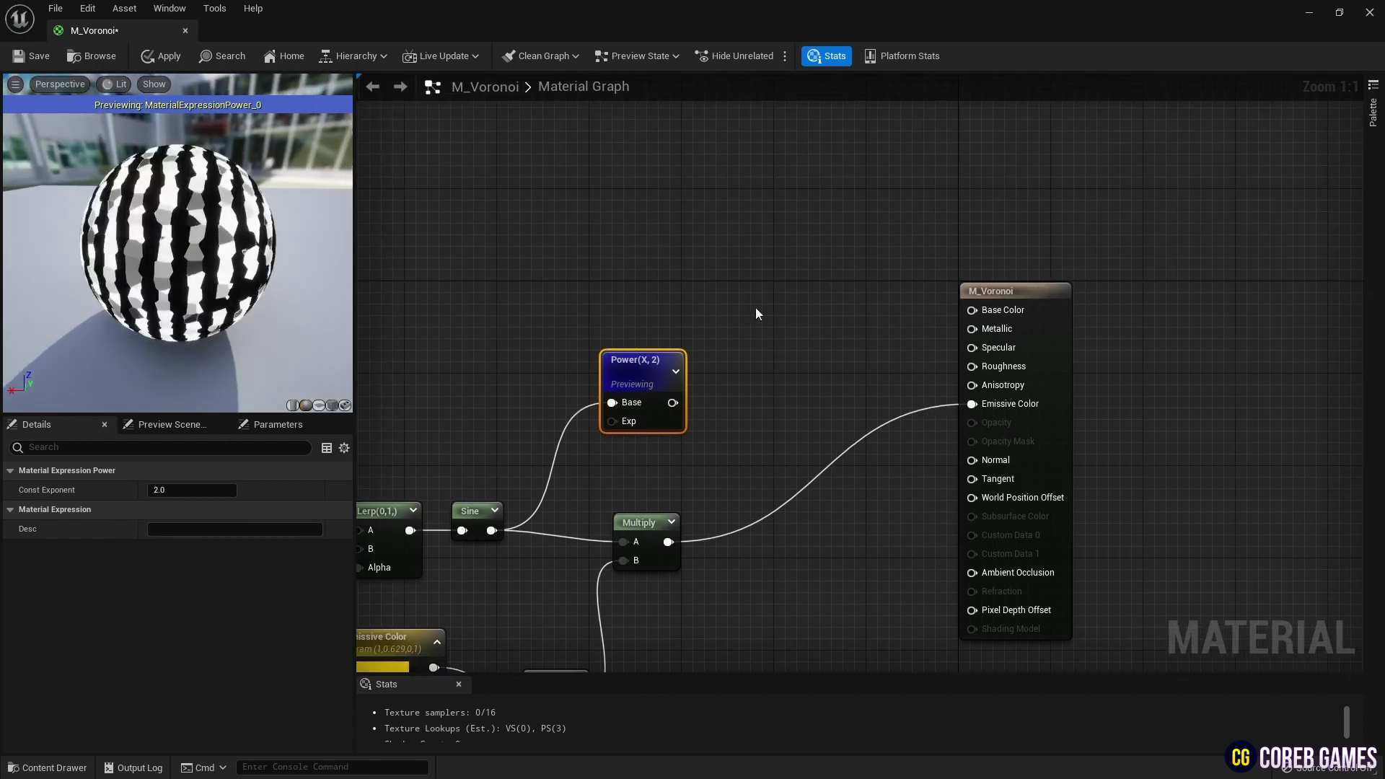
{"action": "right_click_drag", "start_coordinate": [680, 168], "coordinate": [704, 193]}
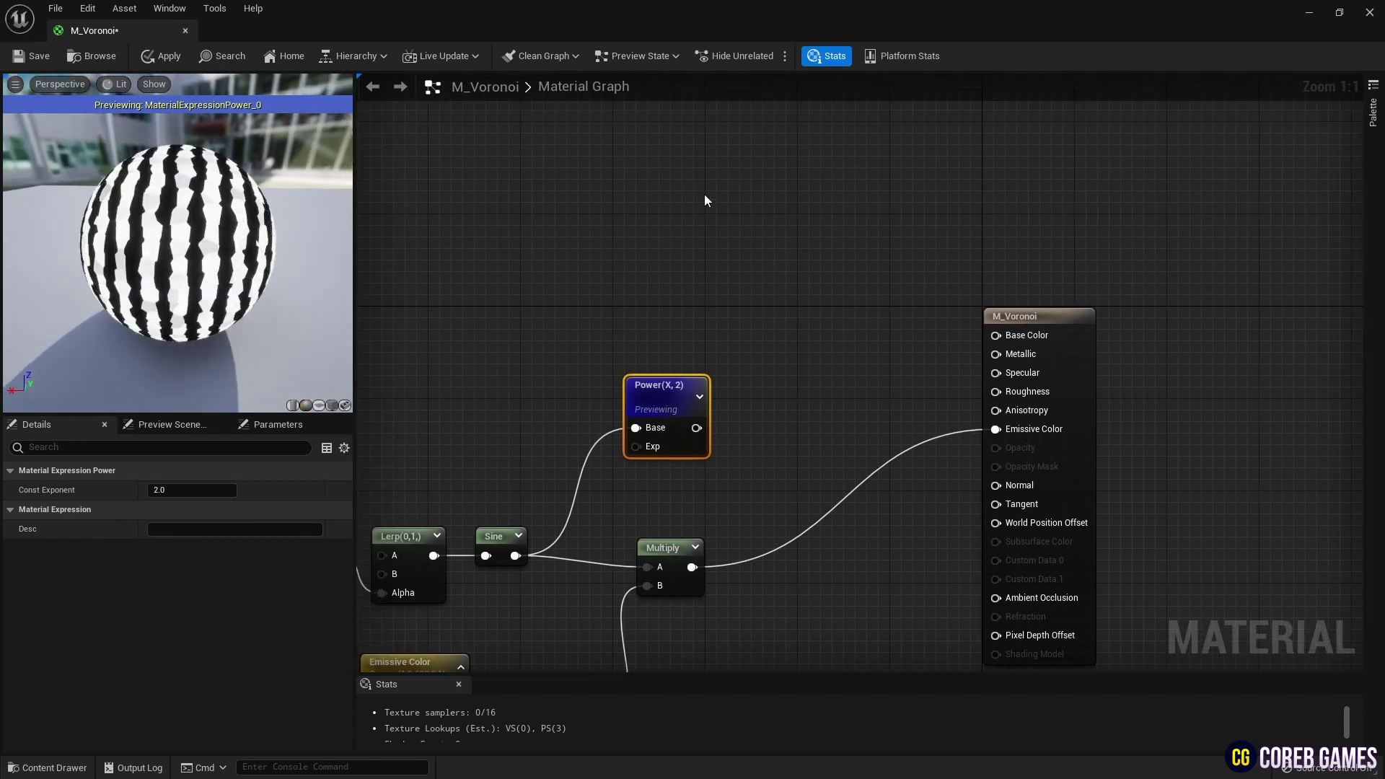
{"action": "right_click", "coordinate": [778, 228]}
{"action": "type", "text": "sat"}
{"action": "left_click", "coordinate": [795, 331]}
{"action": "left_click_drag", "start_coordinate": [697, 428], "coordinate": [773, 373]}
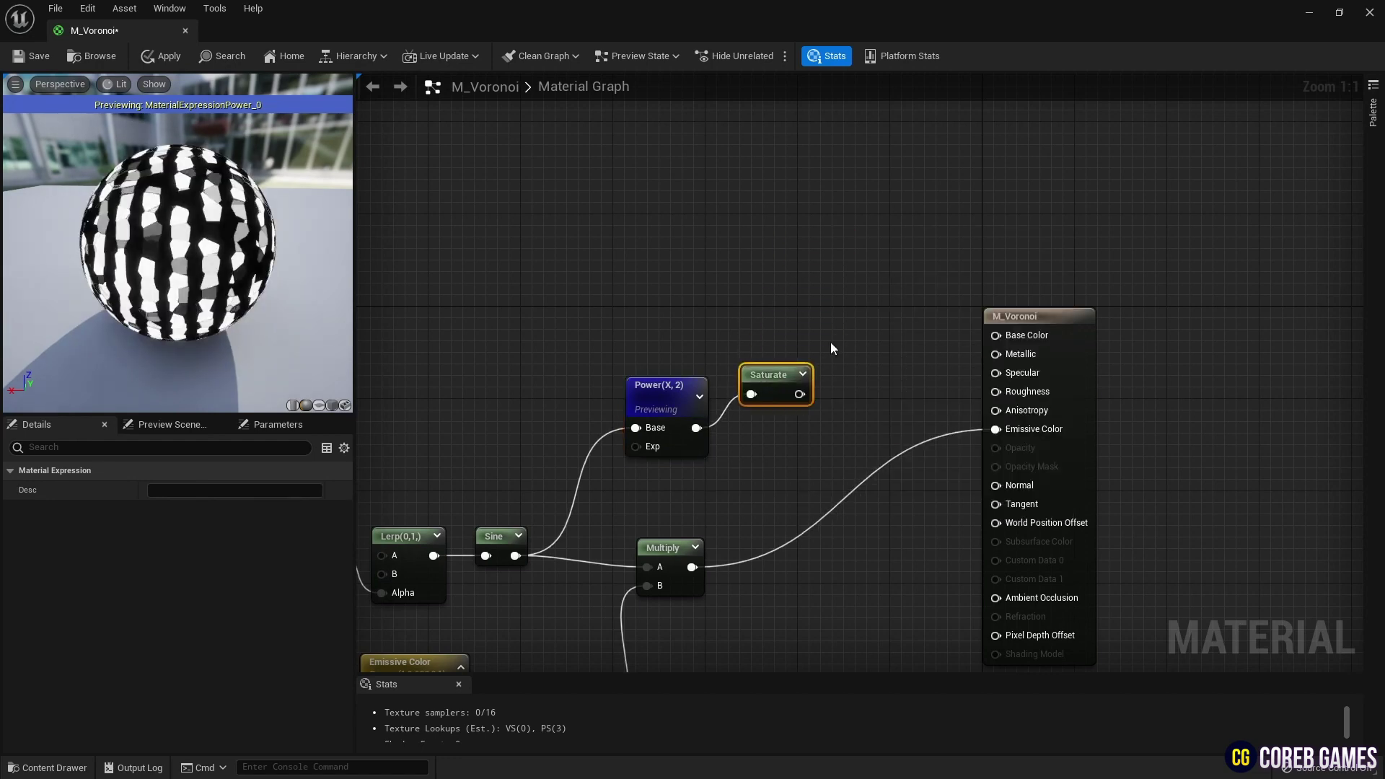
Add a 1-x node after Saturate, wire the Saturate output into it, and preview it.
{"action": "right_click", "coordinate": [831, 344]}
{"action": "type", "text": "1-x"}
{"action": "key", "text": "Return"}
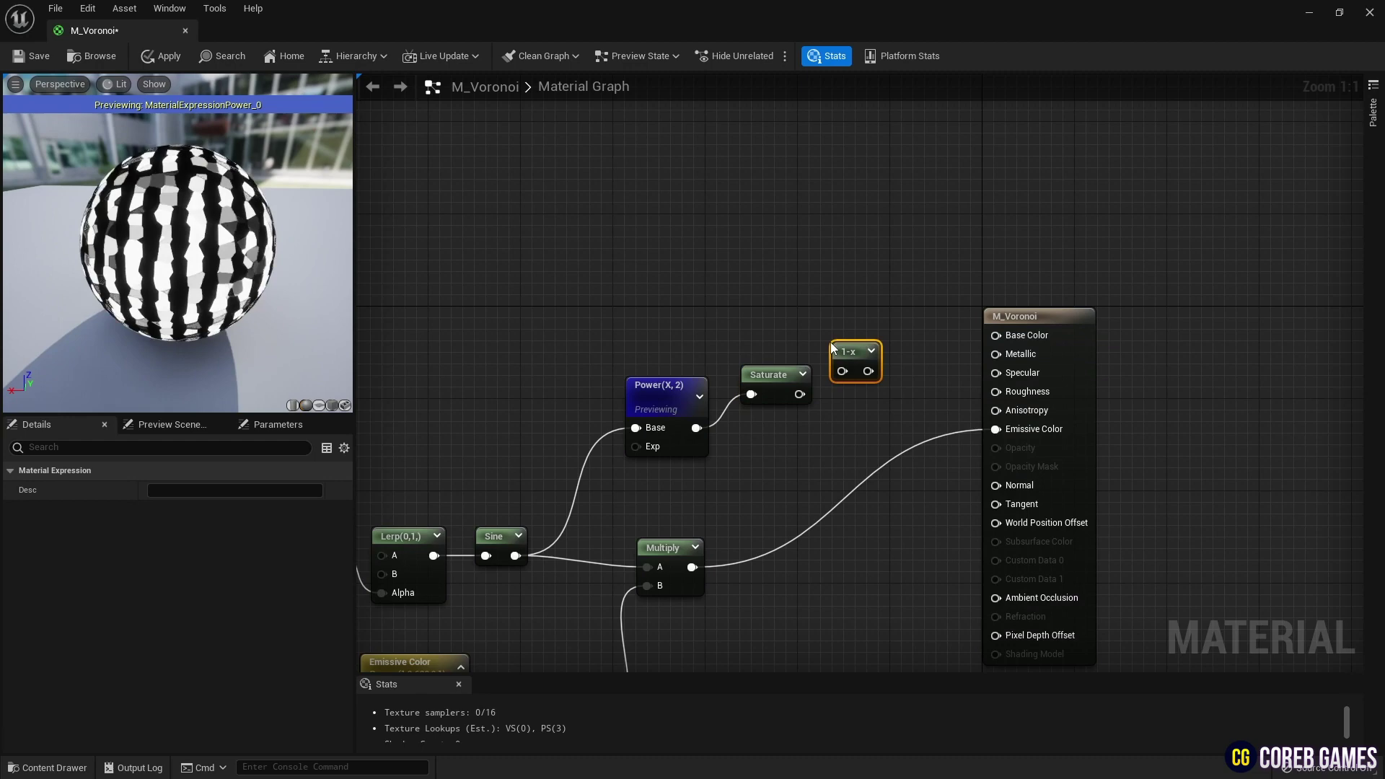
{"action": "left_click_drag", "start_coordinate": [799, 394], "coordinate": [842, 372]}
{"action": "right_click", "coordinate": [844, 374]}
{"action": "left_click", "coordinate": [864, 369]}
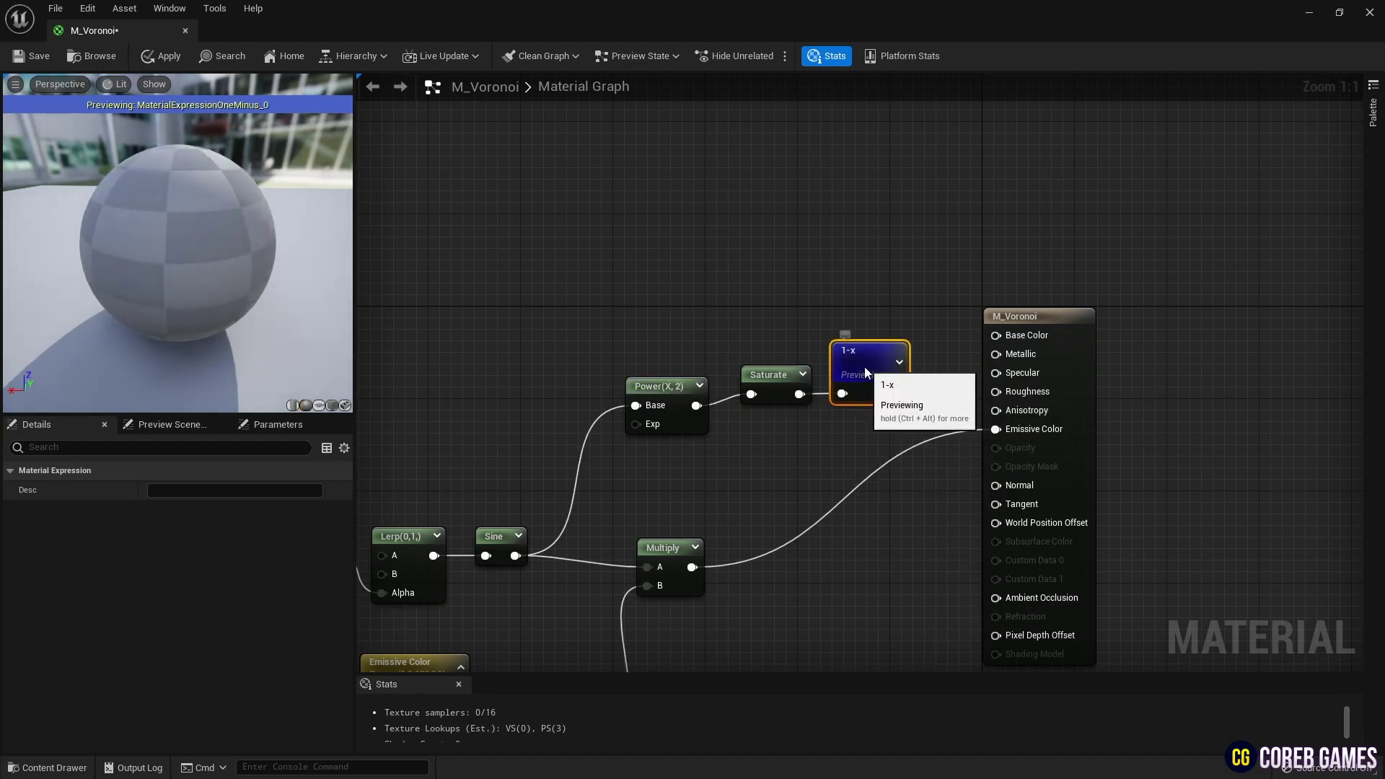
Shift the material output aside and add a vector constant above Power, converted to a parameter named Base Color.
{"action": "left_click_drag", "start_coordinate": [1069, 323], "coordinate": [1115, 323]}
{"action": "right_click_drag", "start_coordinate": [818, 230], "coordinate": [854, 294]}
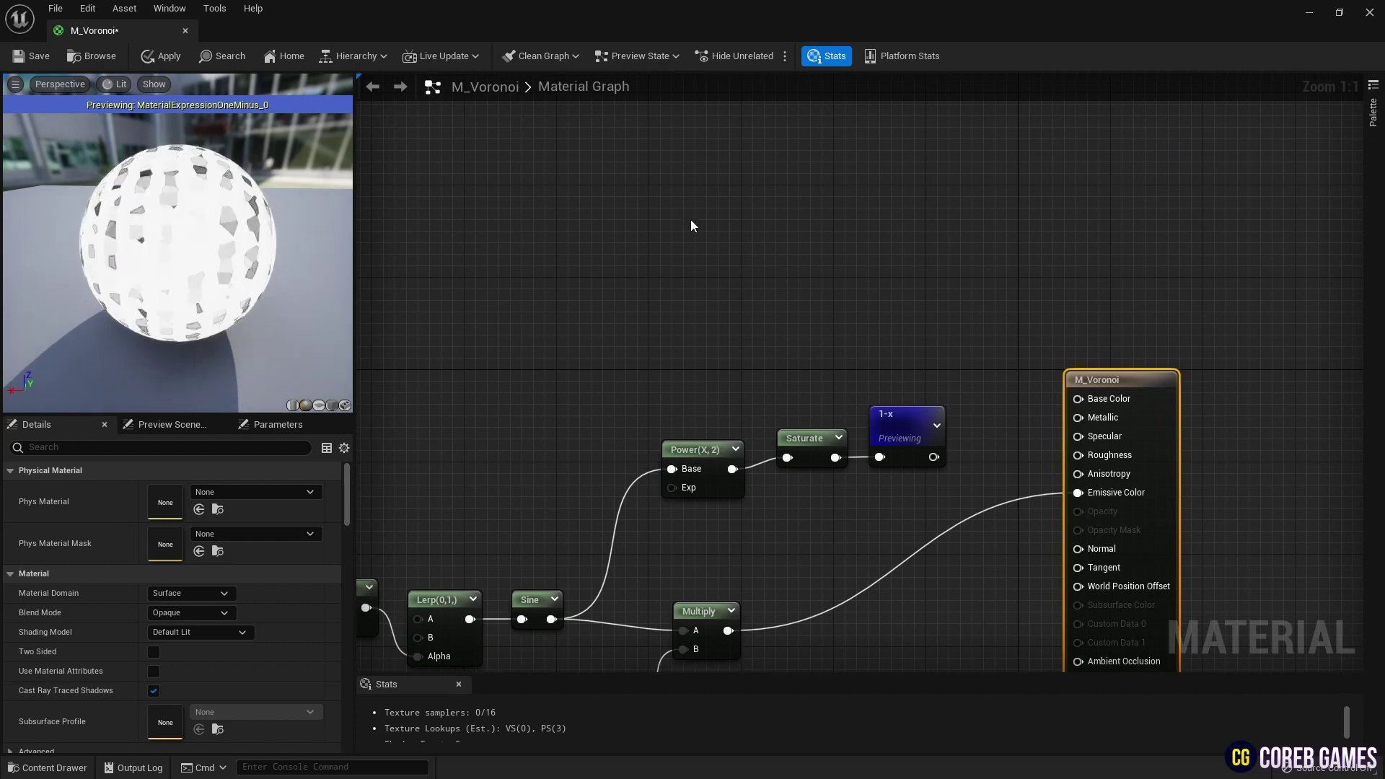
{"action": "left_click", "coordinate": [685, 229]}
{"action": "right_click", "coordinate": [725, 239]}
{"action": "left_click", "coordinate": [798, 266]}
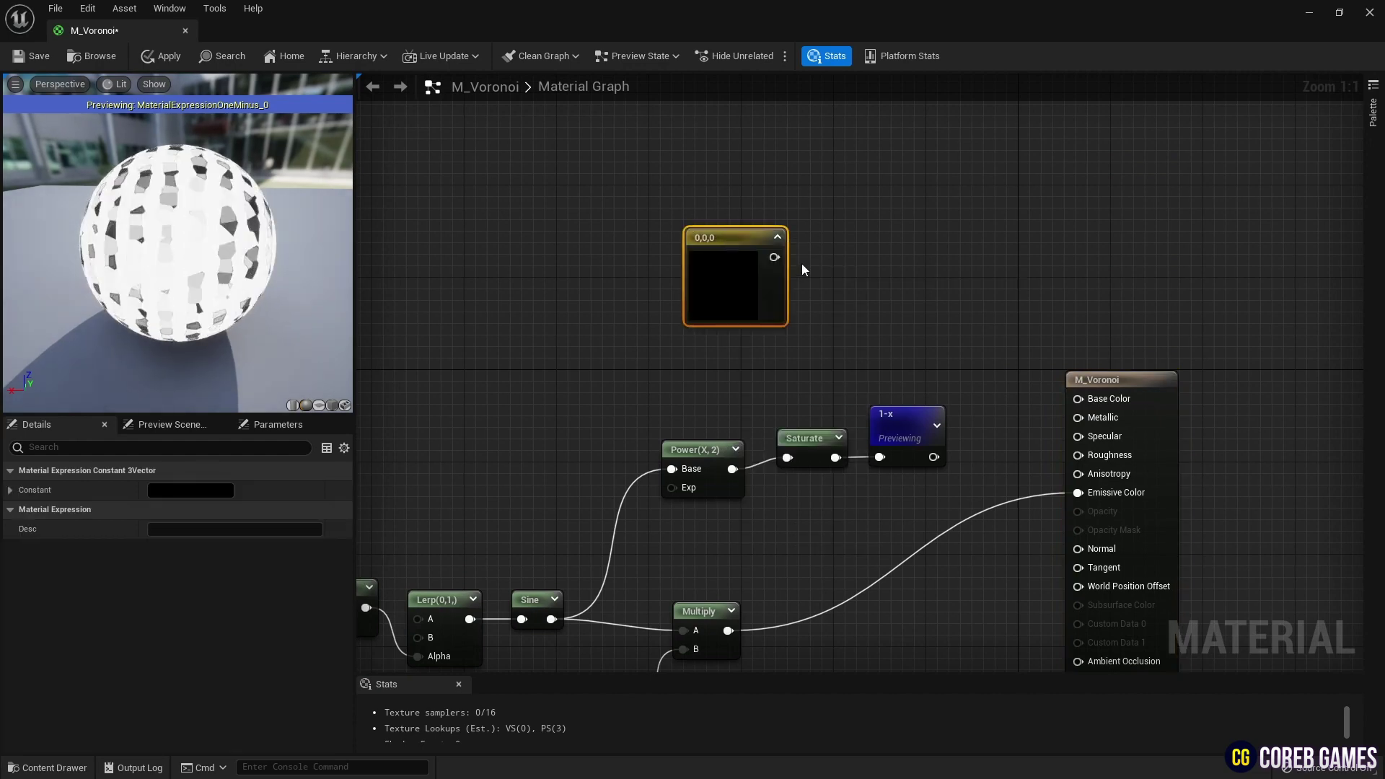
{"action": "type", "text": "Base Color"}
{"action": "key", "text": "Return"}
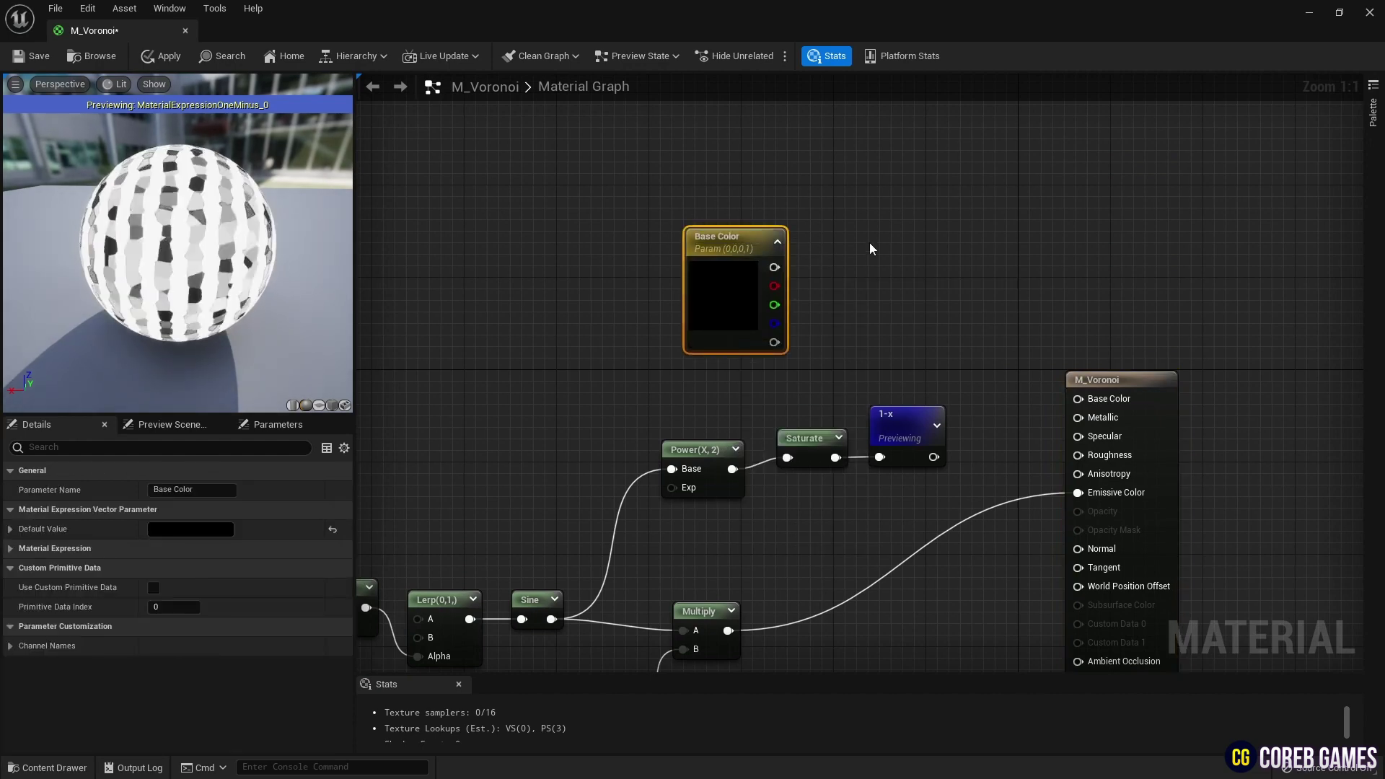
Set the Base Color parameter's default to the saved teal with R 0.018736, G 0.270833 and B 0.249252.
{"action": "left_click", "coordinate": [160, 532]}
{"action": "left_click", "coordinate": [319, 433]}
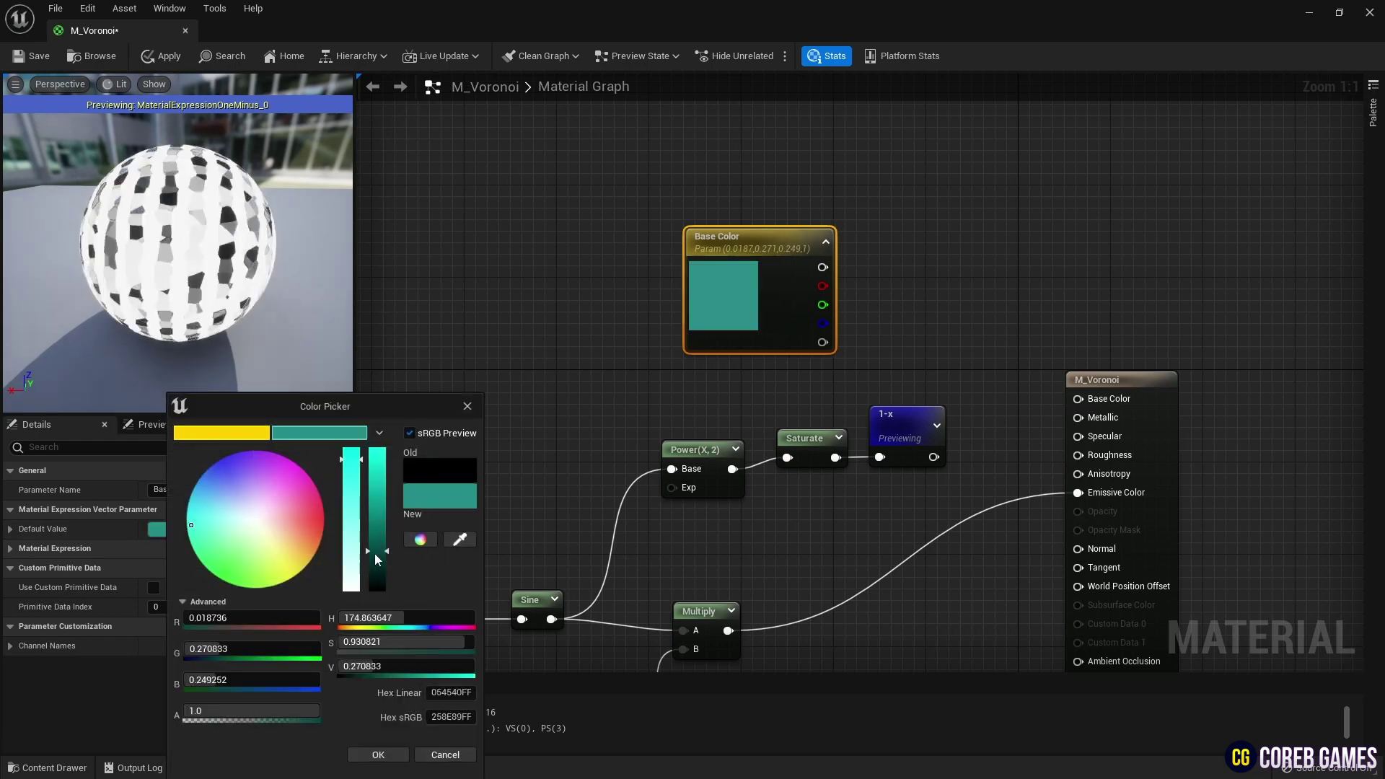
{"action": "left_click", "coordinate": [376, 755]}
Multiply the Base Color parameter (A) by the 1-x output (B) and connect the result to the material's Base Color.
{"action": "left_click", "coordinate": [941, 314]}
{"action": "left_click", "coordinate": [941, 315]}
{"action": "left_click_drag", "start_coordinate": [934, 457], "coordinate": [952, 362]}
{"action": "left_click_drag", "start_coordinate": [823, 267], "coordinate": [952, 344]}
{"action": "right_click", "coordinate": [953, 340]}
{"action": "left_click", "coordinate": [1010, 345]}
{"action": "right_click_drag", "start_coordinate": [1067, 301], "coordinate": [963, 233]}
{"action": "left_click_drag", "start_coordinate": [907, 300], "coordinate": [981, 333]}
{"action": "key", "text": "space"}
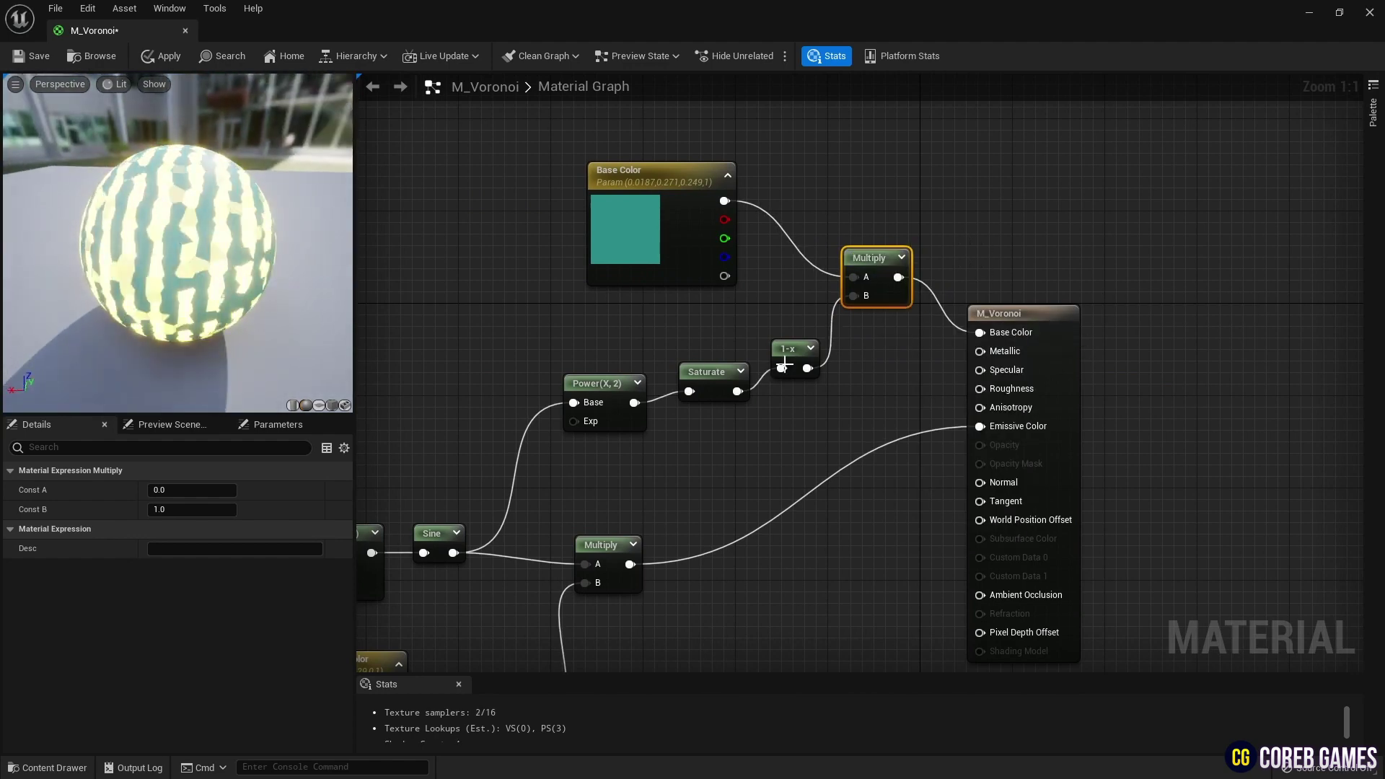
Add a constant with value 1 beside the material output and wire it into Metallic.
{"action": "left_click", "coordinate": [896, 365]}
{"action": "key", "text": "1"}
{"action": "left_click", "coordinate": [871, 347]}
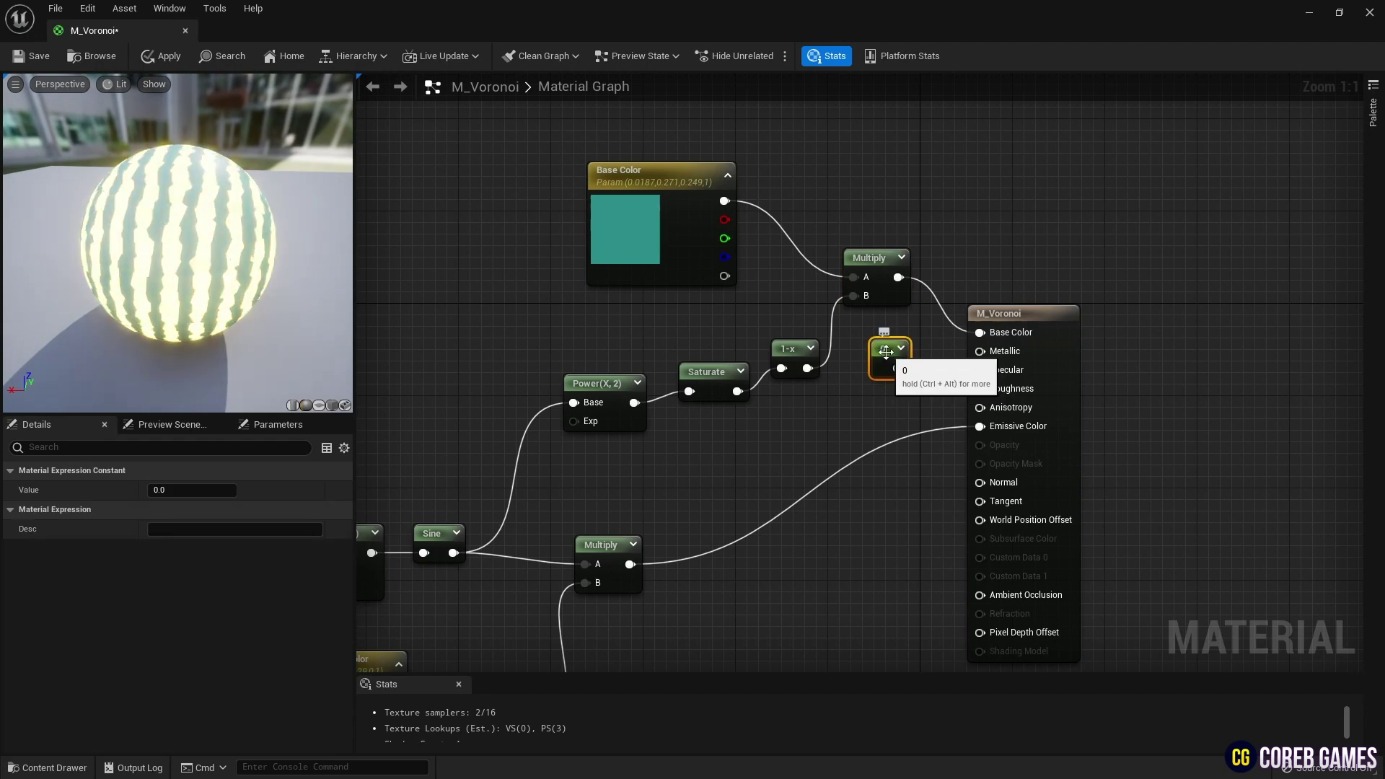
{"action": "right_click", "coordinate": [903, 351]}
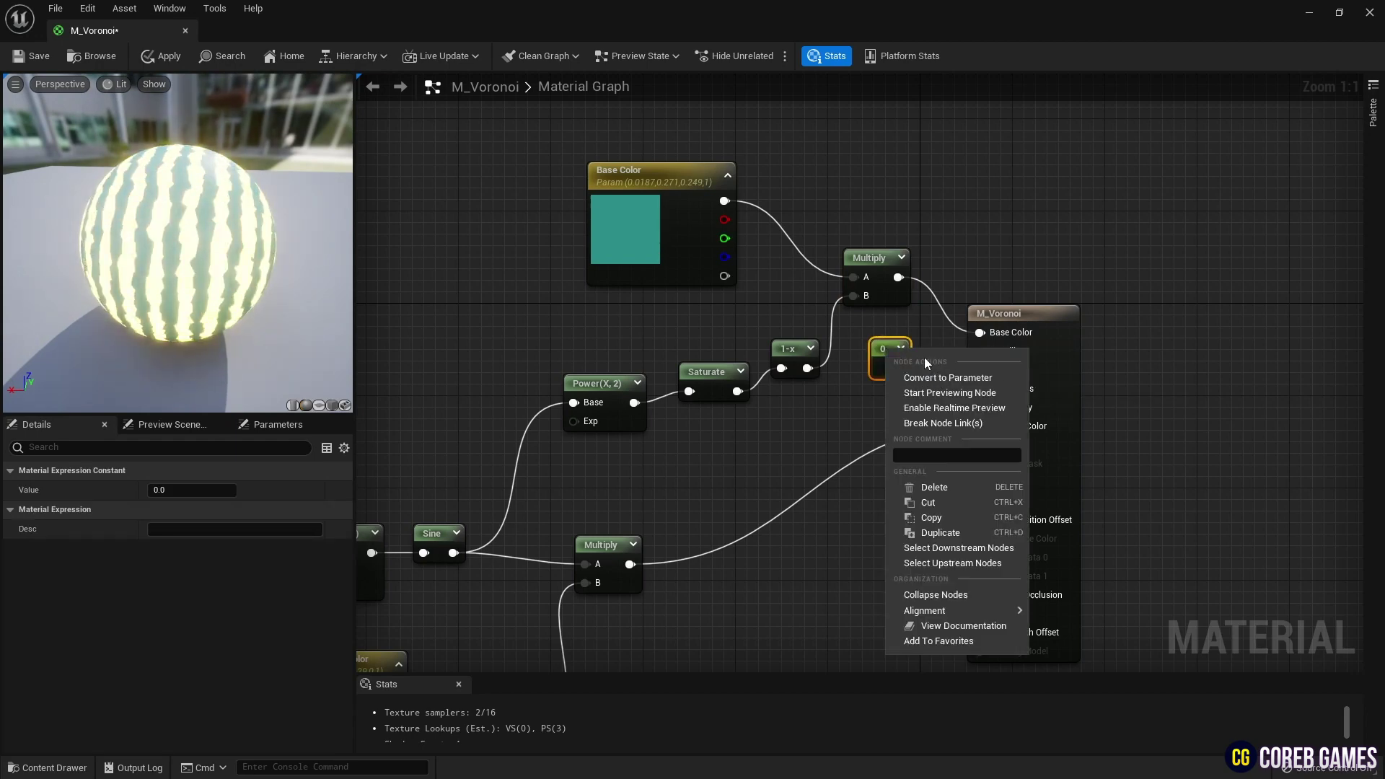
{"action": "left_click", "coordinate": [851, 372]}
{"action": "left_click", "coordinate": [886, 350]}
{"action": "left_click", "coordinate": [179, 496]}
{"action": "type", "text": "1"}
{"action": "key", "text": "Return"}
{"action": "left_click_drag", "start_coordinate": [897, 368], "coordinate": [987, 352]}
Wire the Sine output into the material's Roughness and check the preview sphere from another angle.
{"action": "right_click_drag", "start_coordinate": [844, 414], "coordinate": [876, 368]}
{"action": "left_click_drag", "start_coordinate": [486, 507], "coordinate": [1012, 344]}
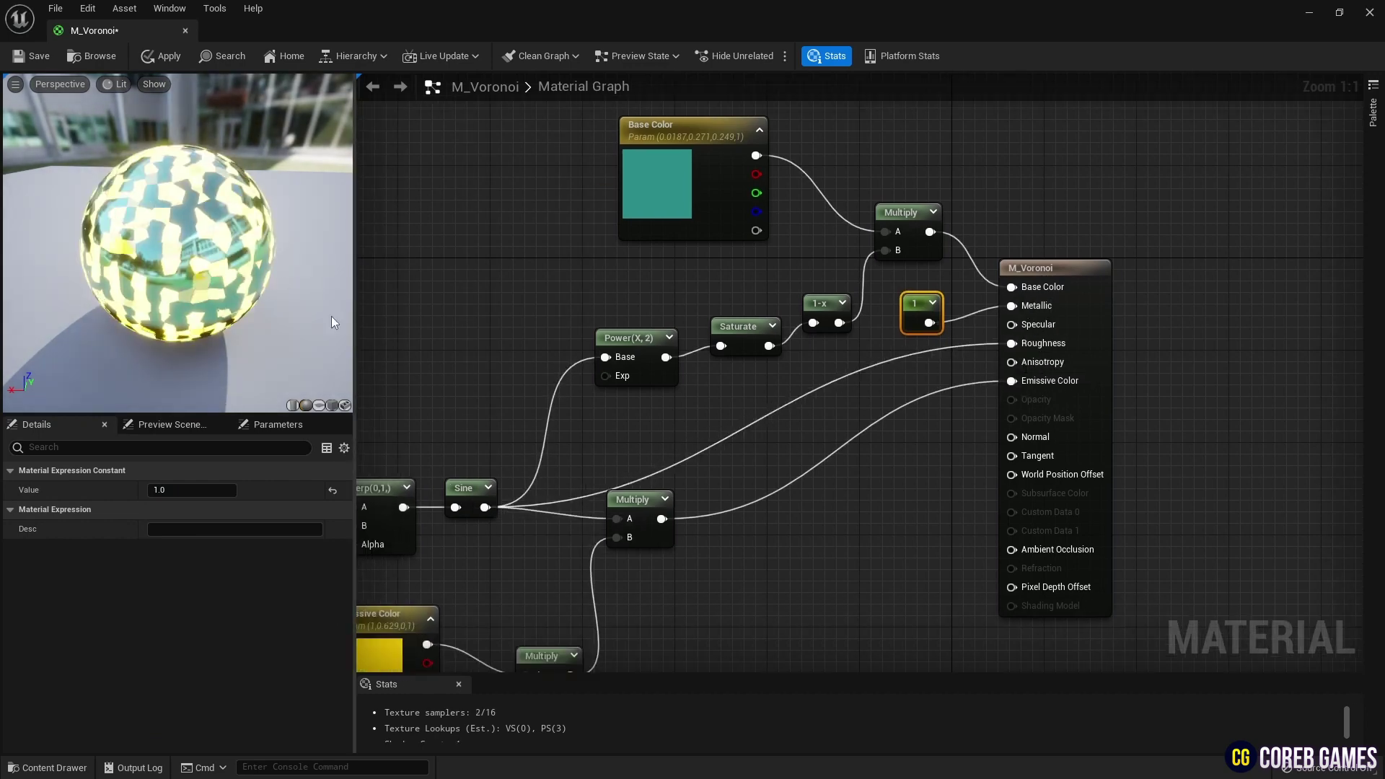
{"action": "left_click_drag", "start_coordinate": [231, 242], "coordinate": [217, 242]}
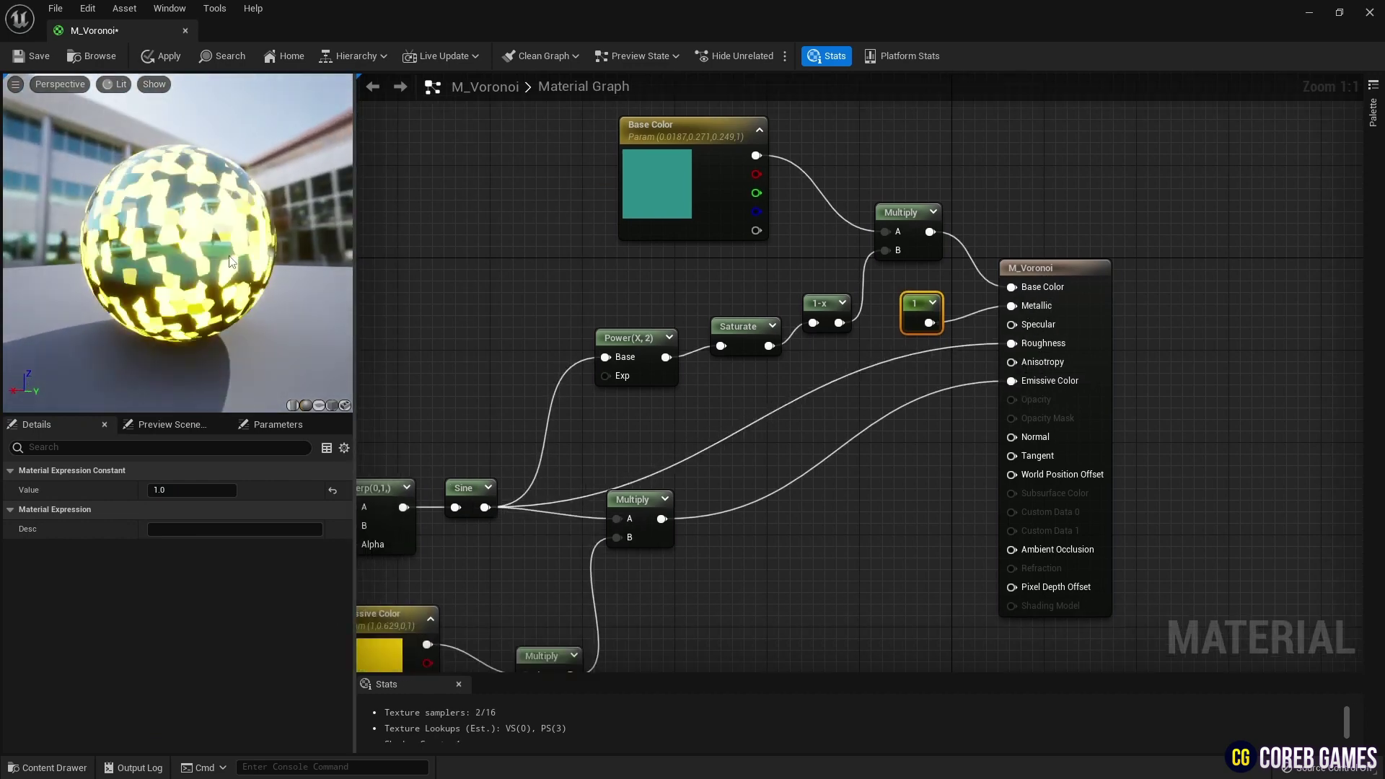
Save the M_Voronoi material and close its editor.
{"action": "right_click_drag", "start_coordinate": [412, 225], "coordinate": [628, 192]}
{"action": "scroll", "coordinate": [793, 307], "scroll_direction": "down", "scroll_amount": 1}
{"action": "right_click_drag", "start_coordinate": [792, 307], "coordinate": [804, 353]}
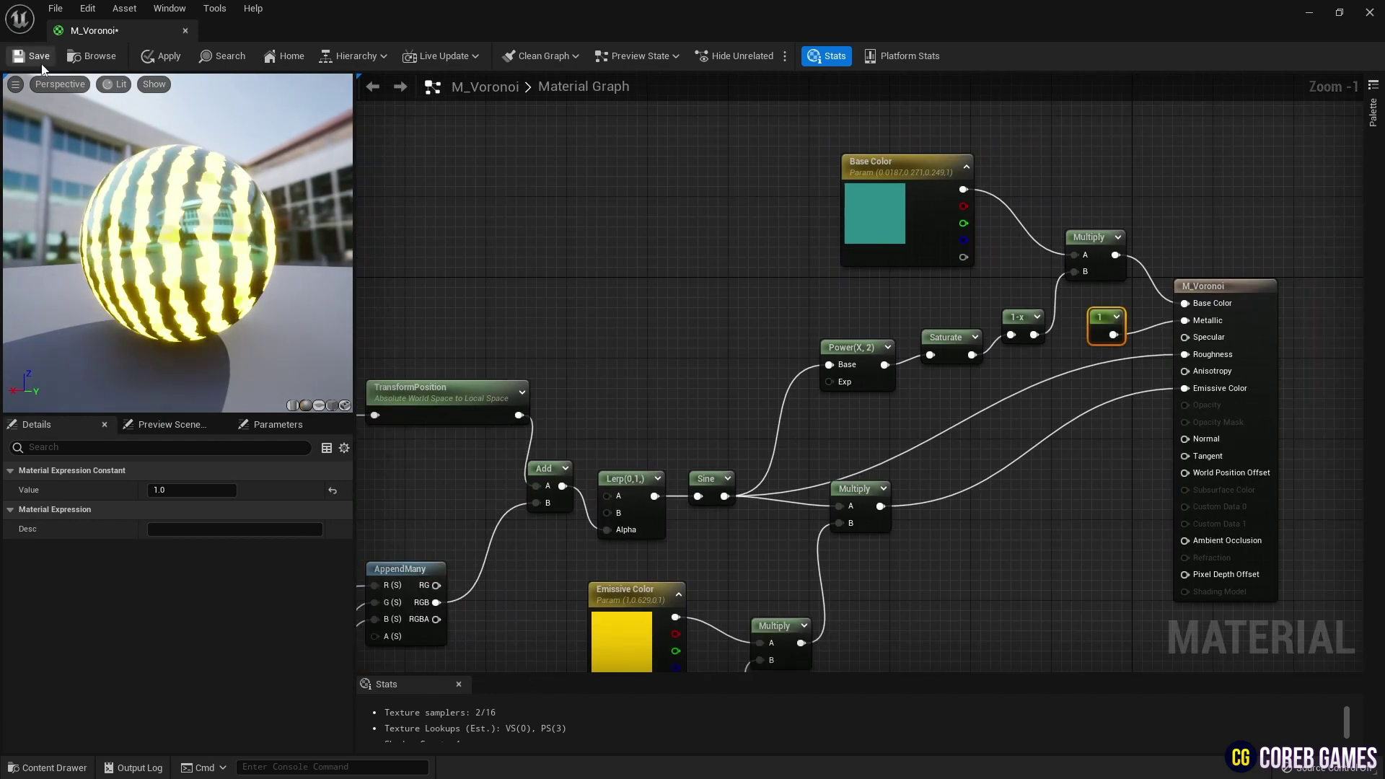
{"action": "key", "text": "ctrl+s"}
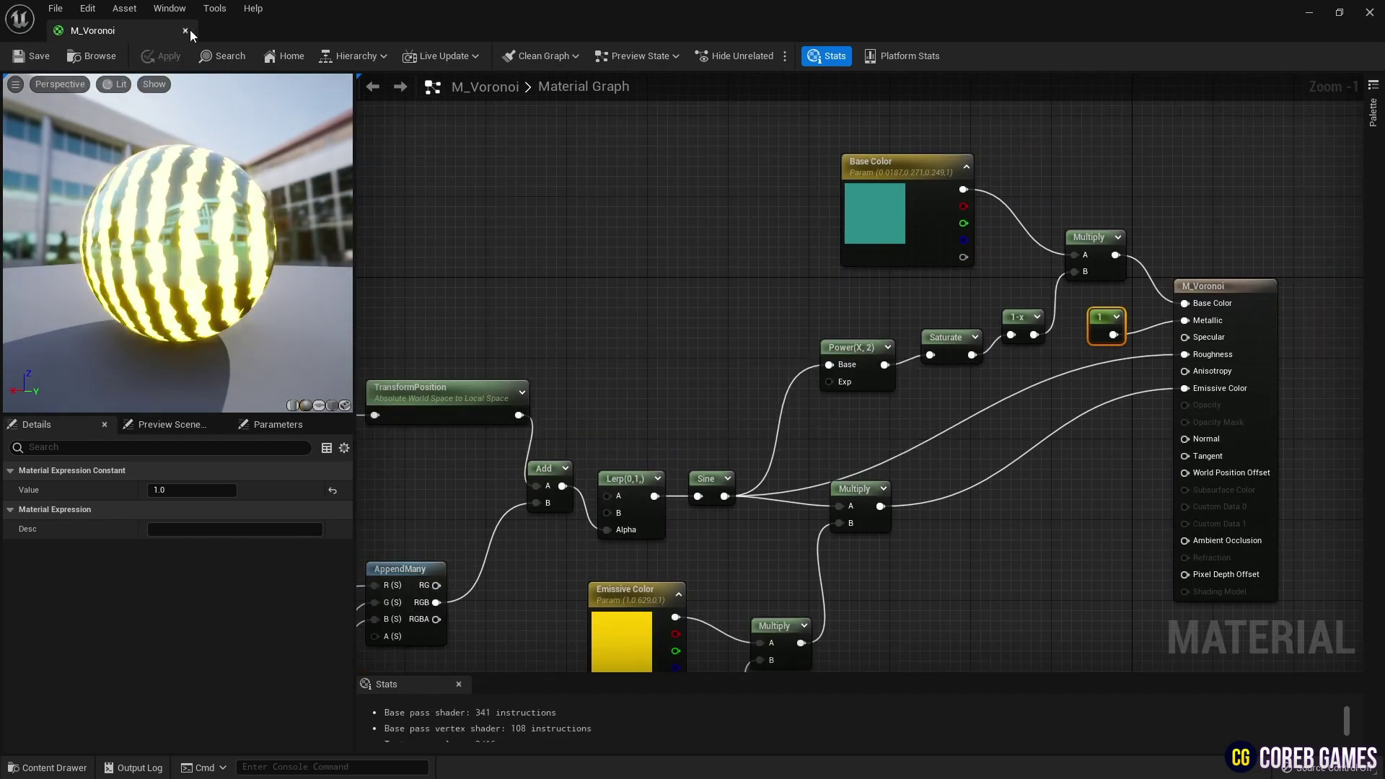
{"action": "left_click", "coordinate": [185, 30]}
Place a Sphere from the basic shapes on the level's floor.
{"action": "left_click", "coordinate": [1203, 283]}
{"action": "left_click", "coordinate": [1272, 283]}
{"action": "left_click", "coordinate": [1338, 284]}
{"action": "left_click_drag", "start_coordinate": [1096, 297], "coordinate": [1015, 298]}
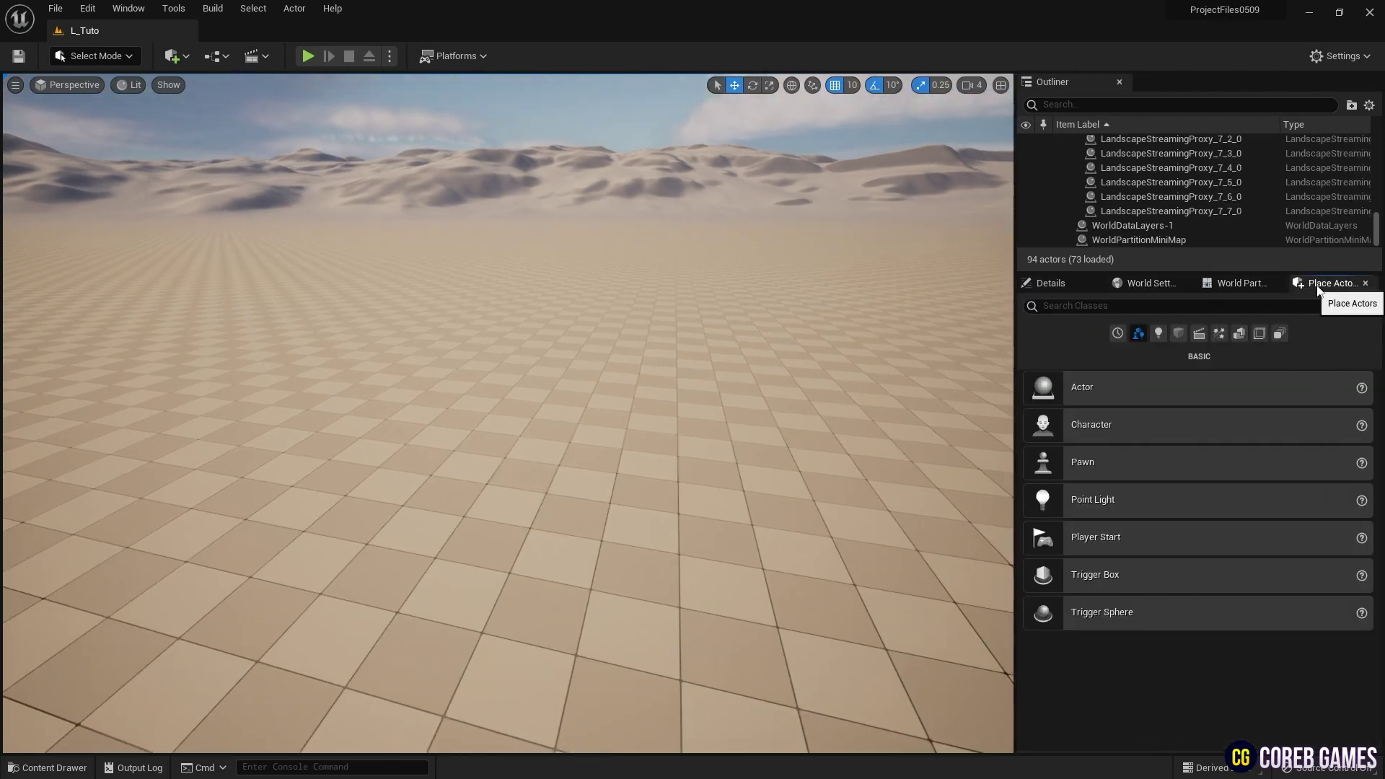
{"action": "left_click", "coordinate": [1179, 334]}
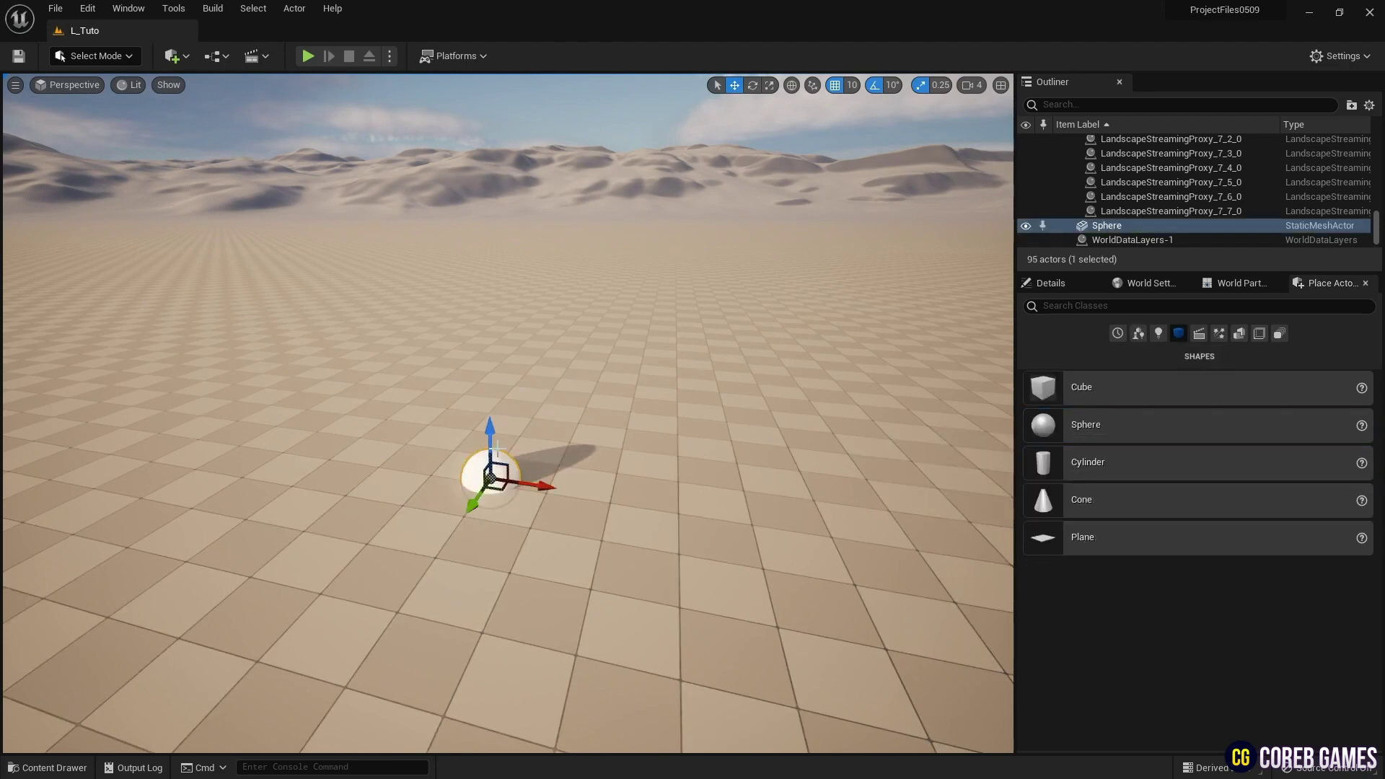
Frame the sphere in the viewport and set its scale to 3.0 on all three axes.
{"action": "key", "text": "f"}
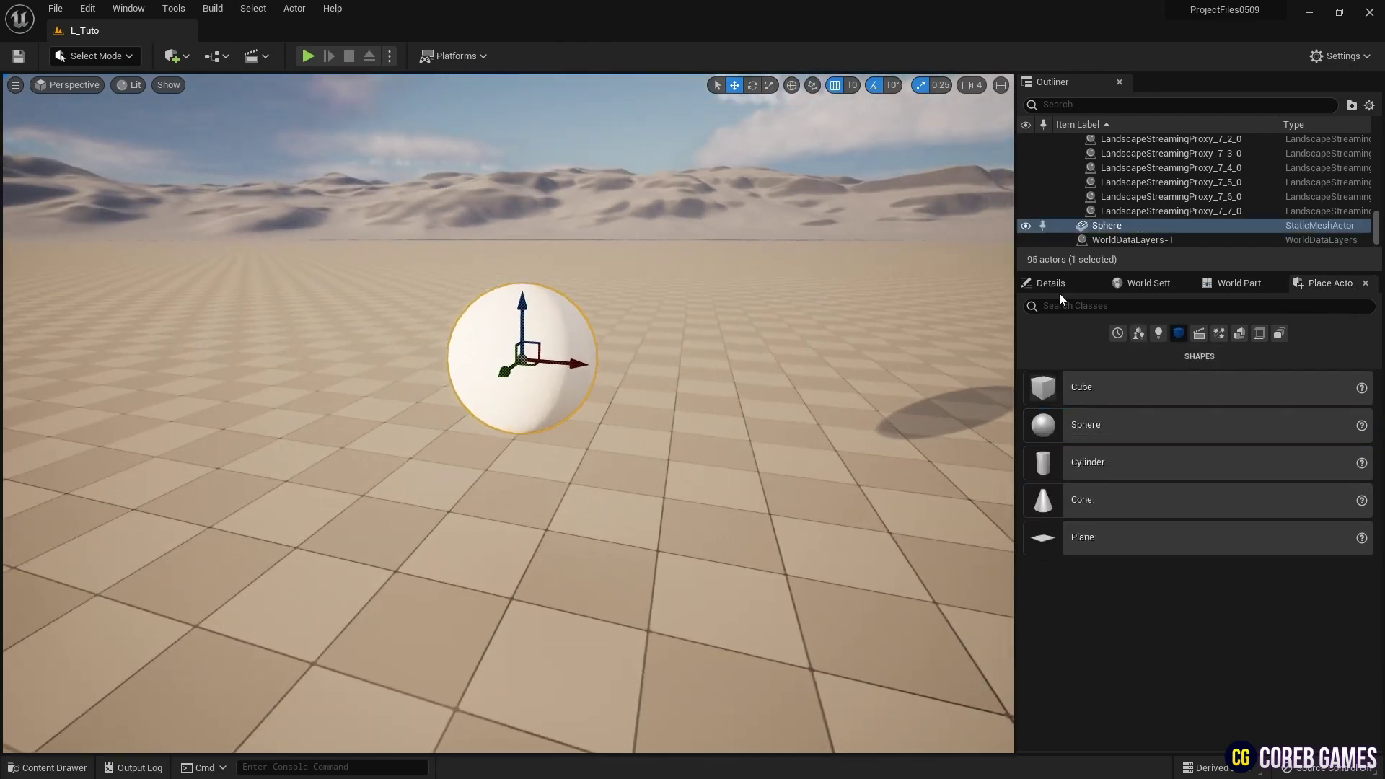
{"action": "left_click", "coordinate": [1050, 283]}
{"action": "left_click", "coordinate": [1225, 521]}
{"action": "type", "text": "3"}
{"action": "key", "text": "Tab"}
{"action": "type", "text": "3"}
{"action": "key", "text": "Tab"}
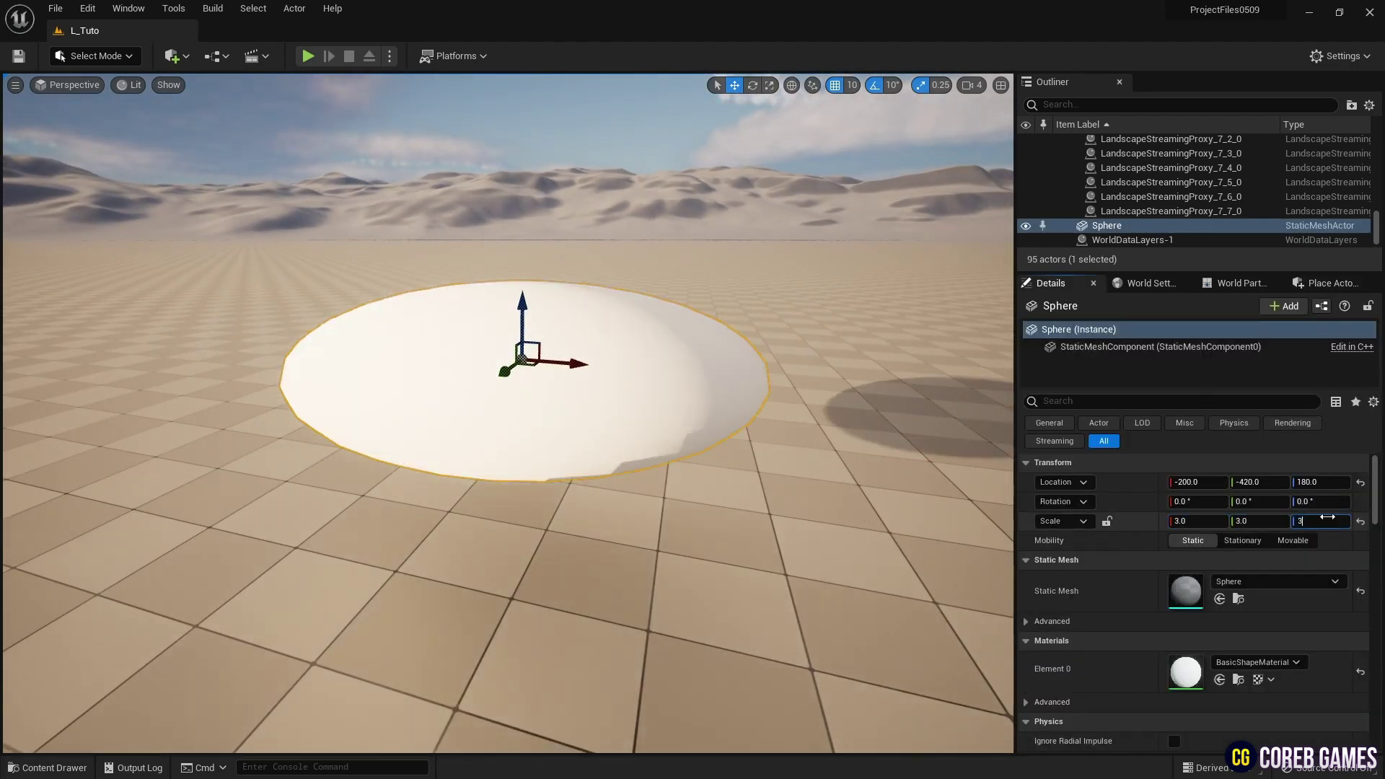
{"action": "type", "text": "3"}
{"action": "key", "text": "Return"}
{"action": "scroll", "coordinate": [783, 413], "scroll_direction": "down", "scroll_amount": 3}
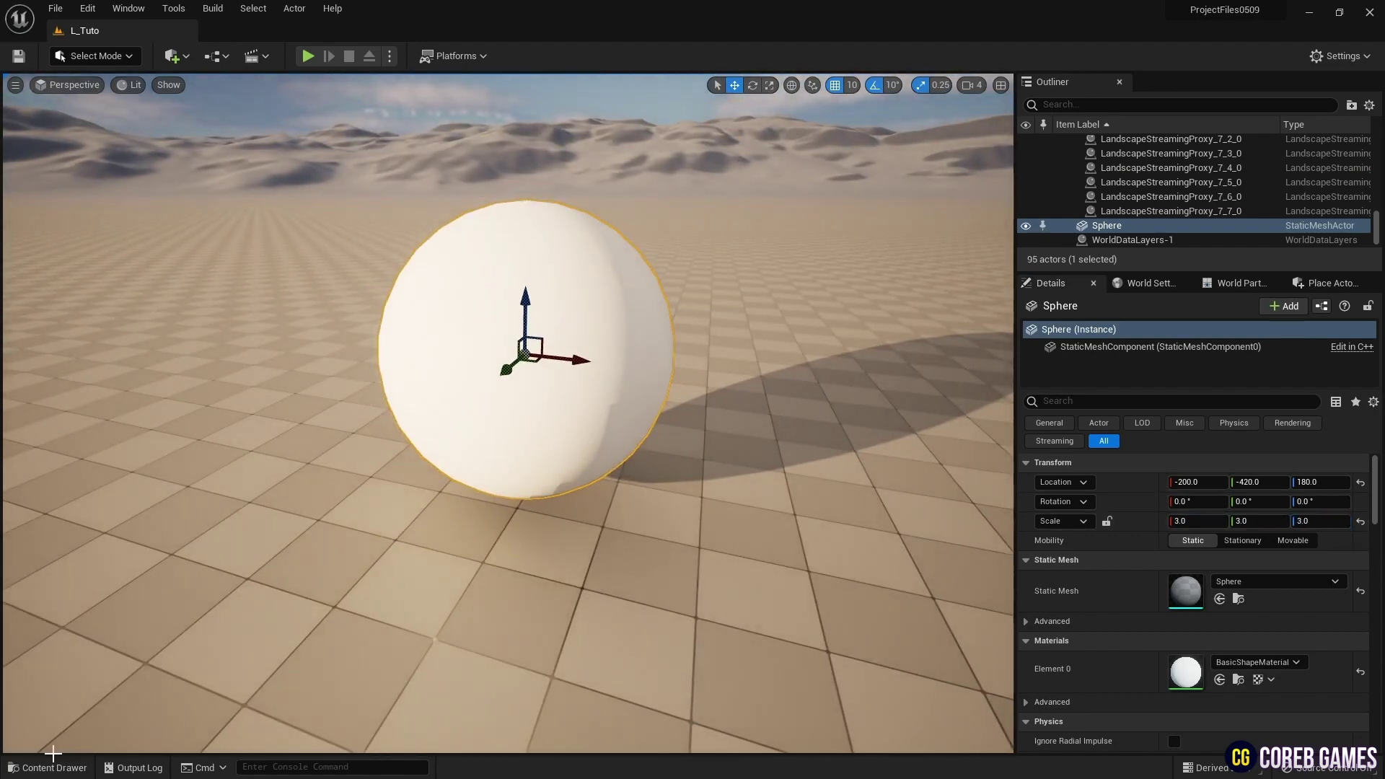
Create a material instance of M_Voronoi, keeping the name M_Voronoi_Inst, and open it for editing.
{"action": "left_click", "coordinate": [47, 768]}
{"action": "right_click", "coordinate": [463, 557]}
{"action": "left_click", "coordinate": [663, 227]}
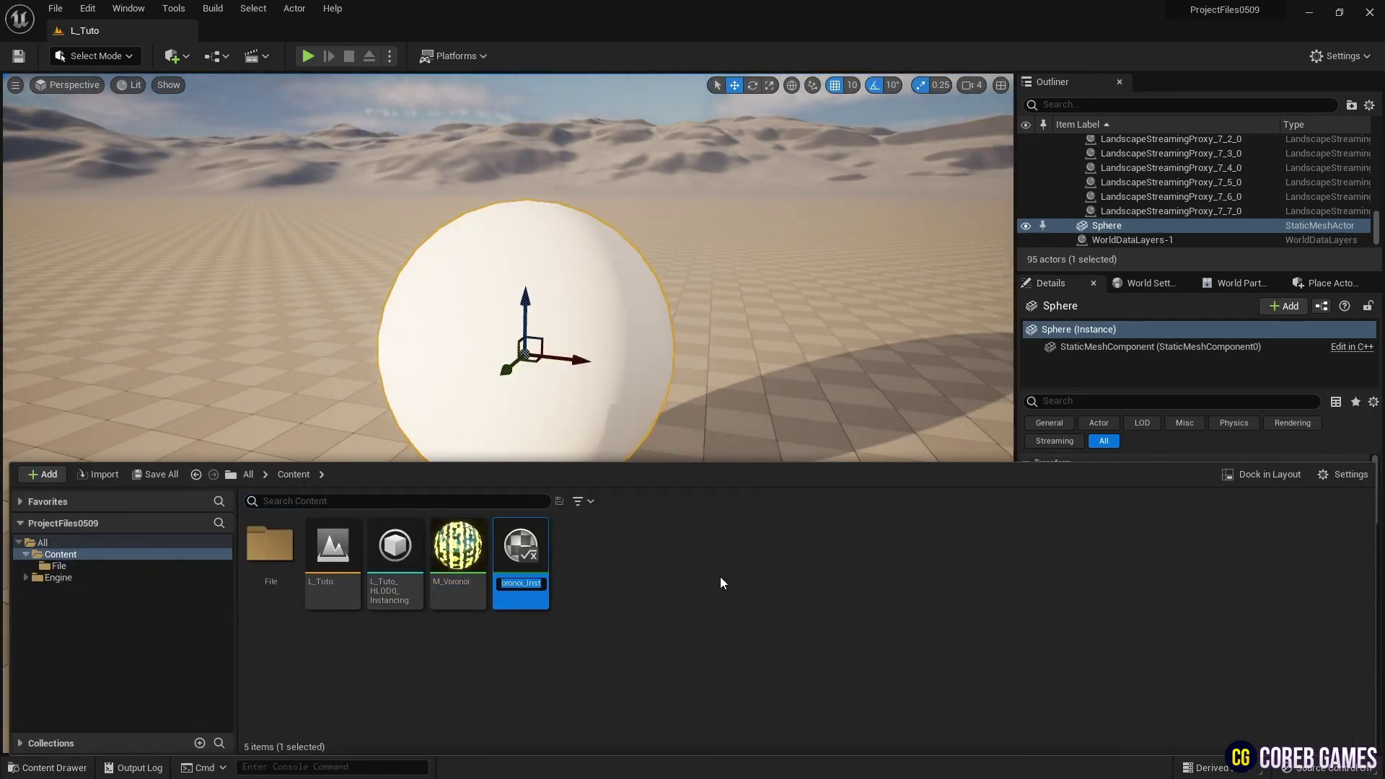
{"action": "double_click", "coordinate": [519, 550]}
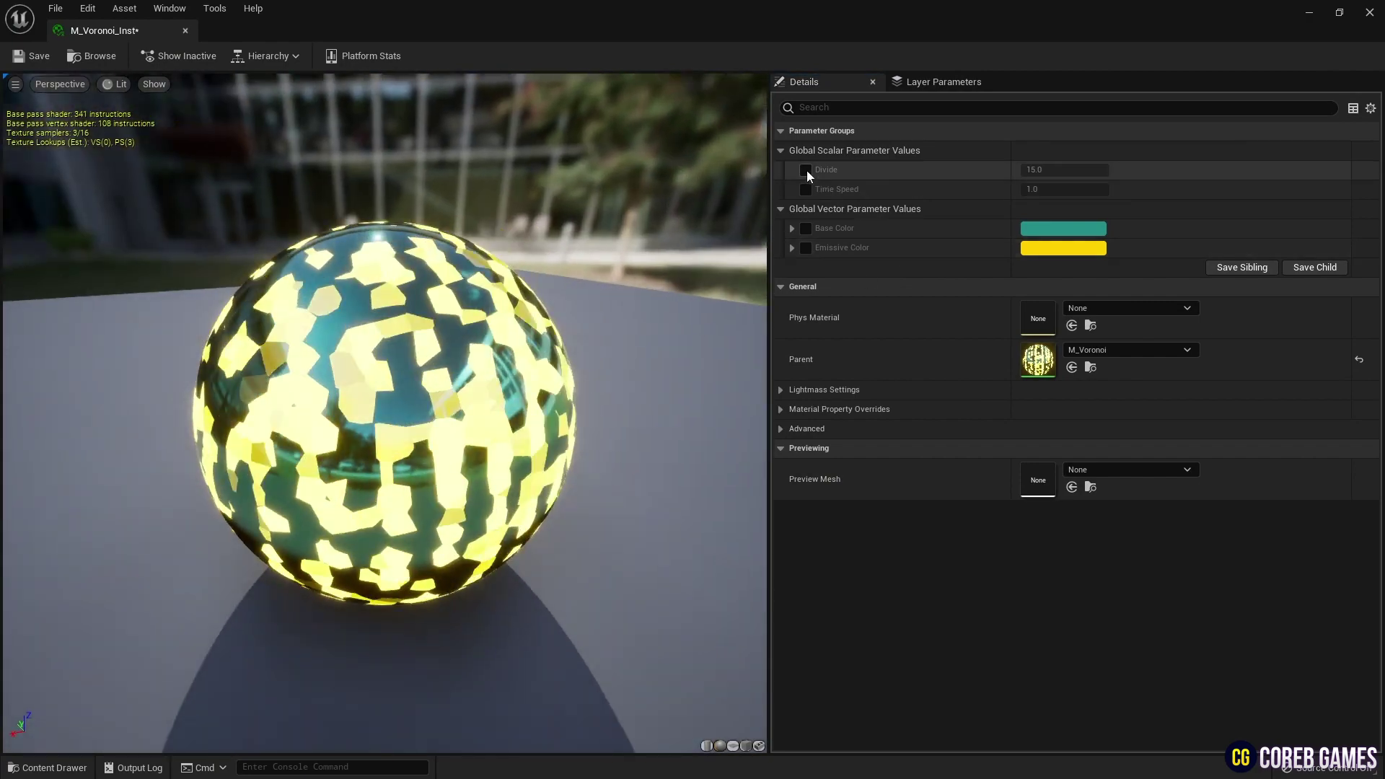
Enable the Divide, Time Speed and Base Color parameter overrides in the material instance.
{"action": "left_click", "coordinate": [806, 170]}
{"action": "left_click", "coordinate": [806, 189]}
{"action": "left_click", "coordinate": [806, 228]}
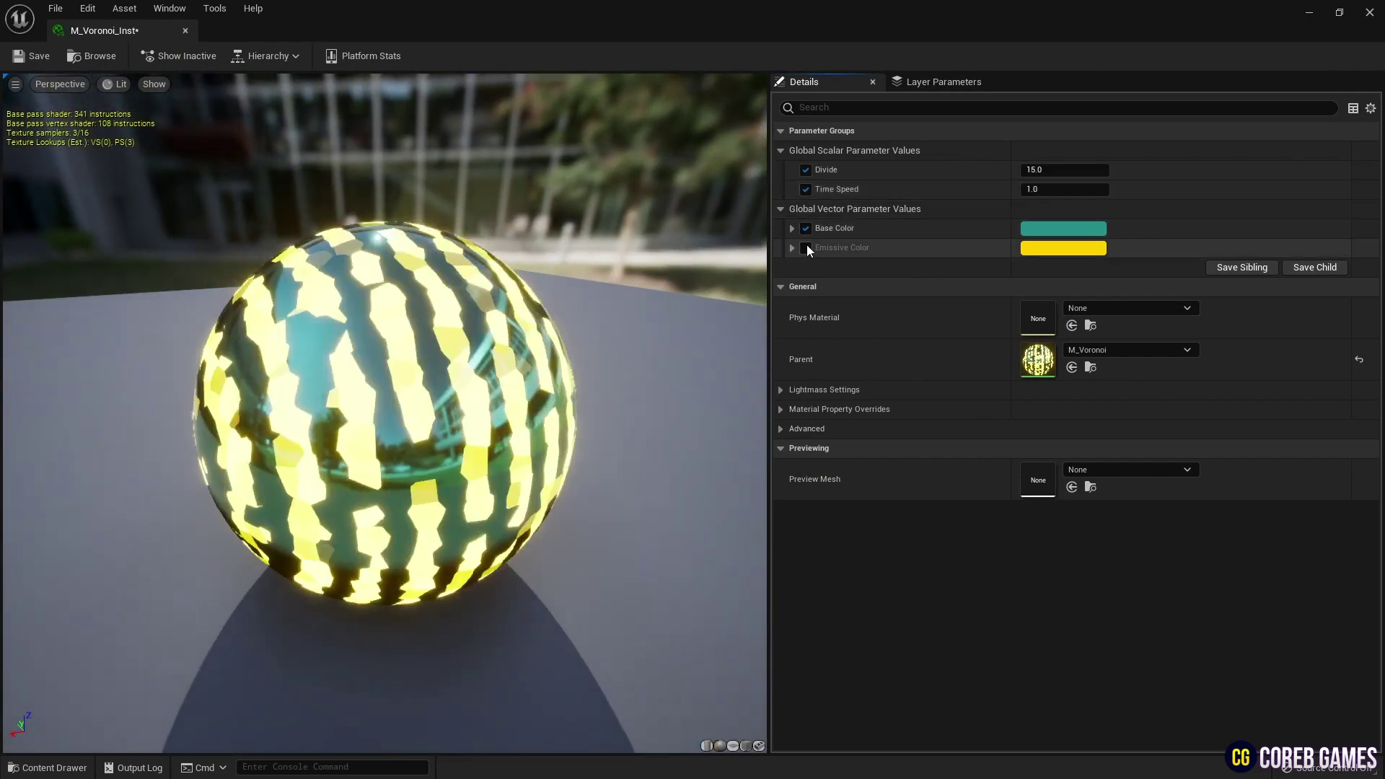